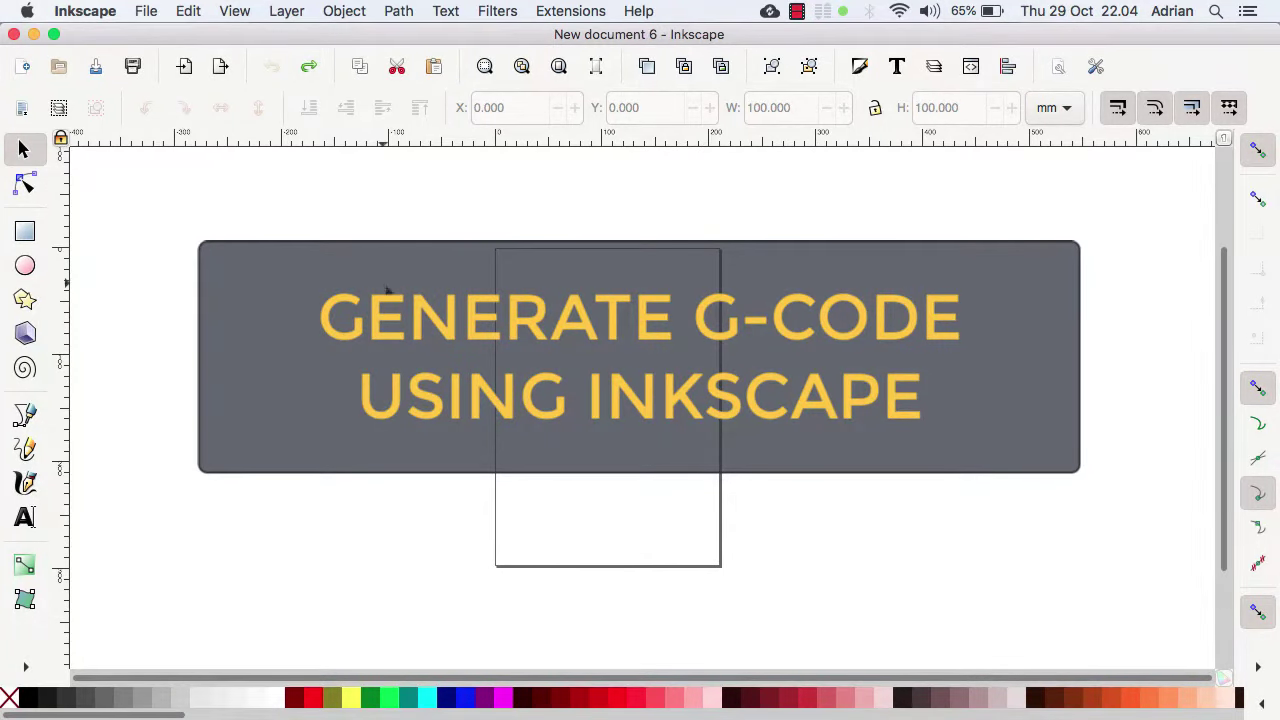
# Open Document Properties, keeping both display and page-size units in millimetres
pyautogui.click(85, 11)
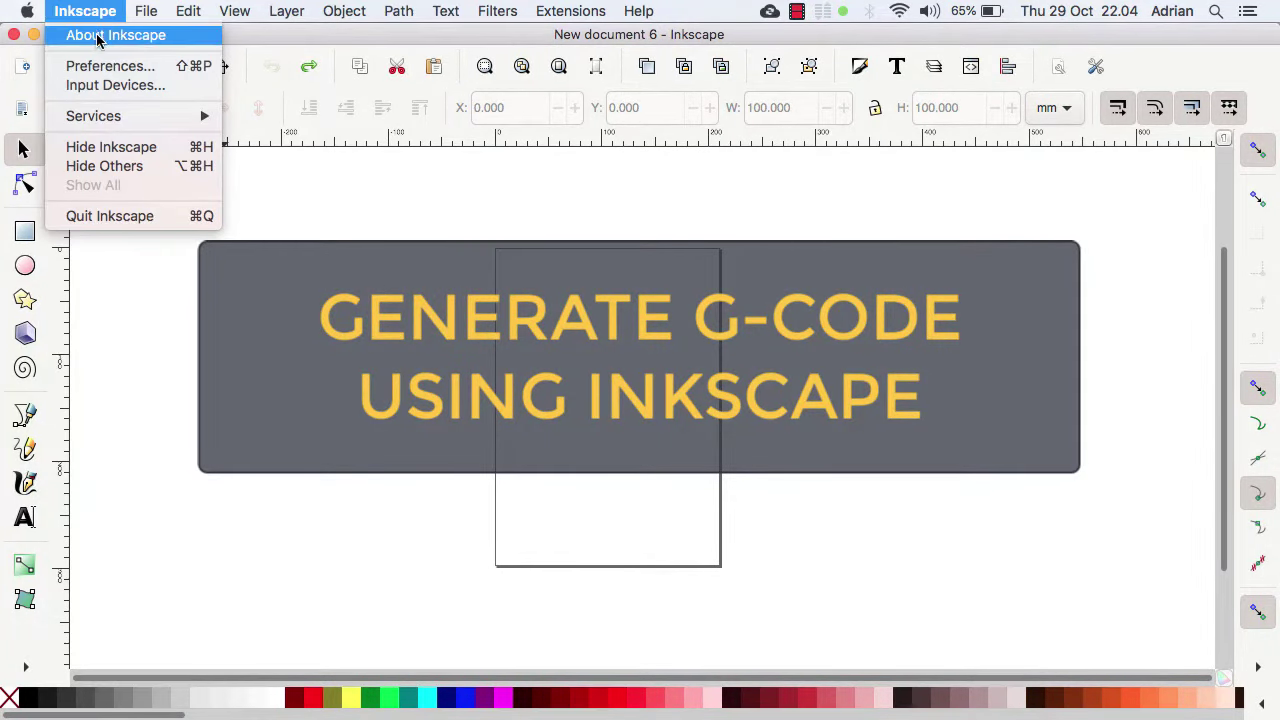
pyautogui.click(97, 40)
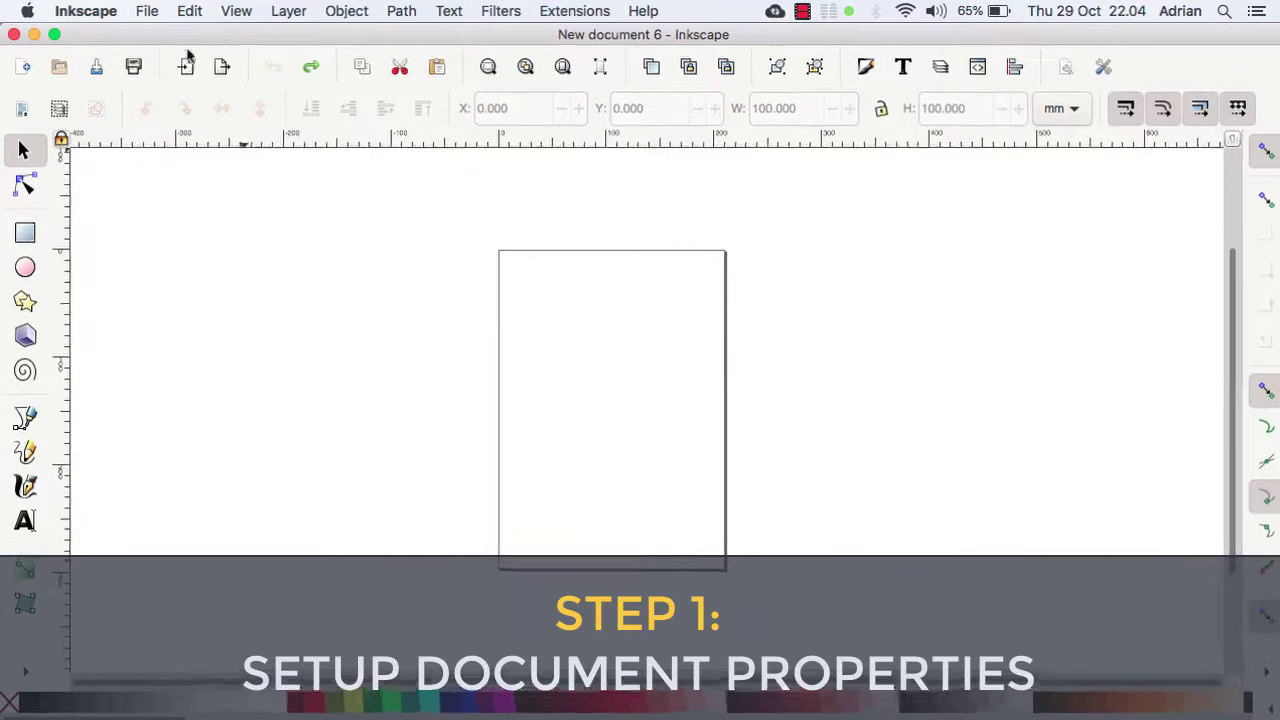
pyautogui.click(146, 11)
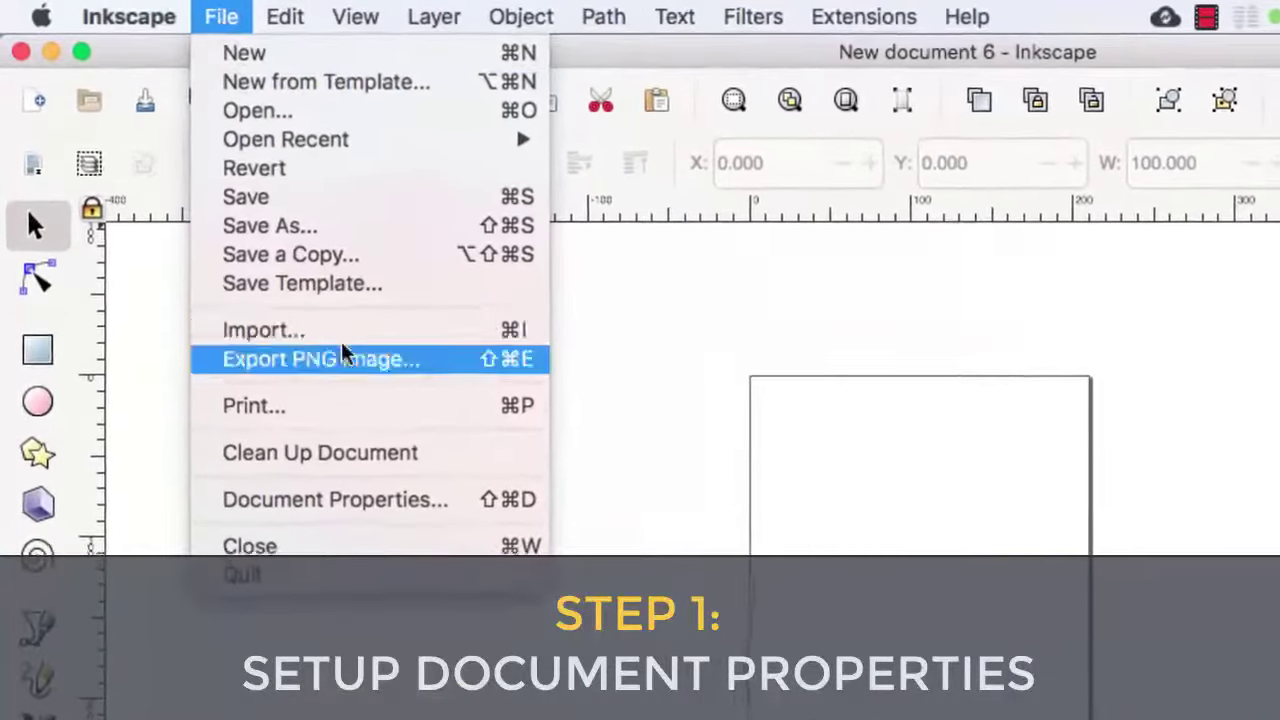
pyautogui.click(446, 504)
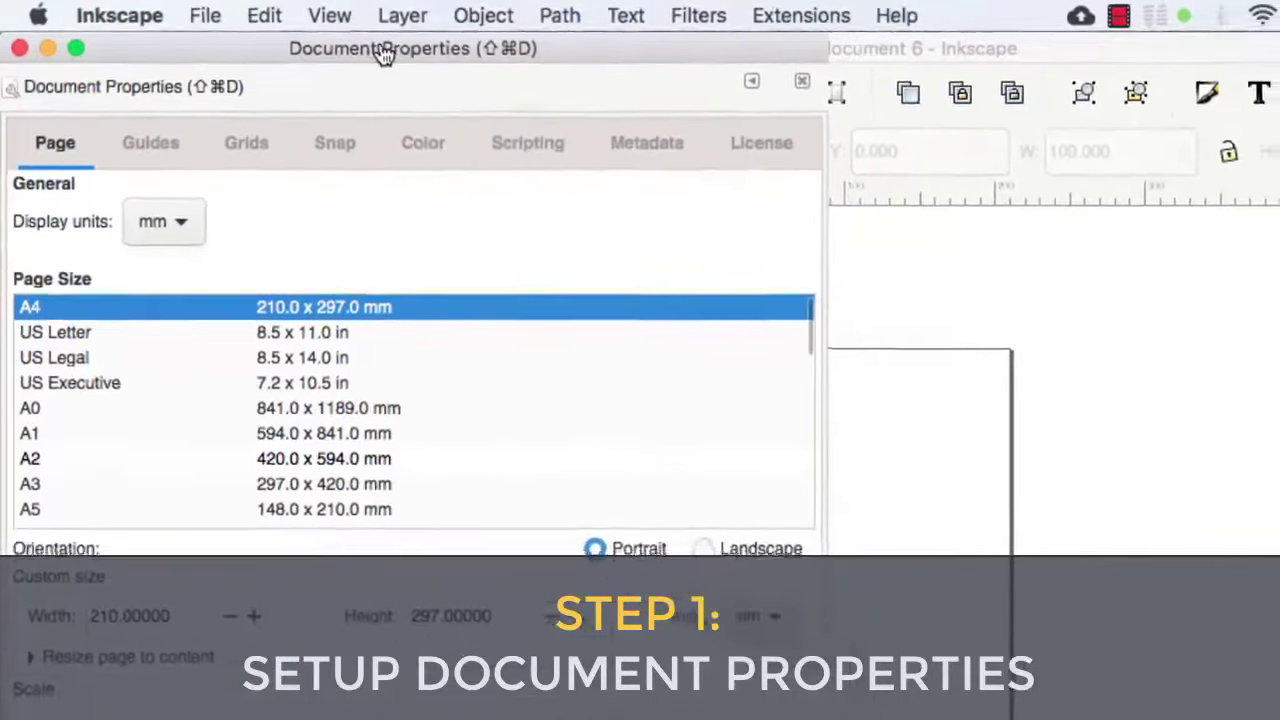
pyautogui.moveTo(383, 55); pyautogui.dragTo(628, 35)
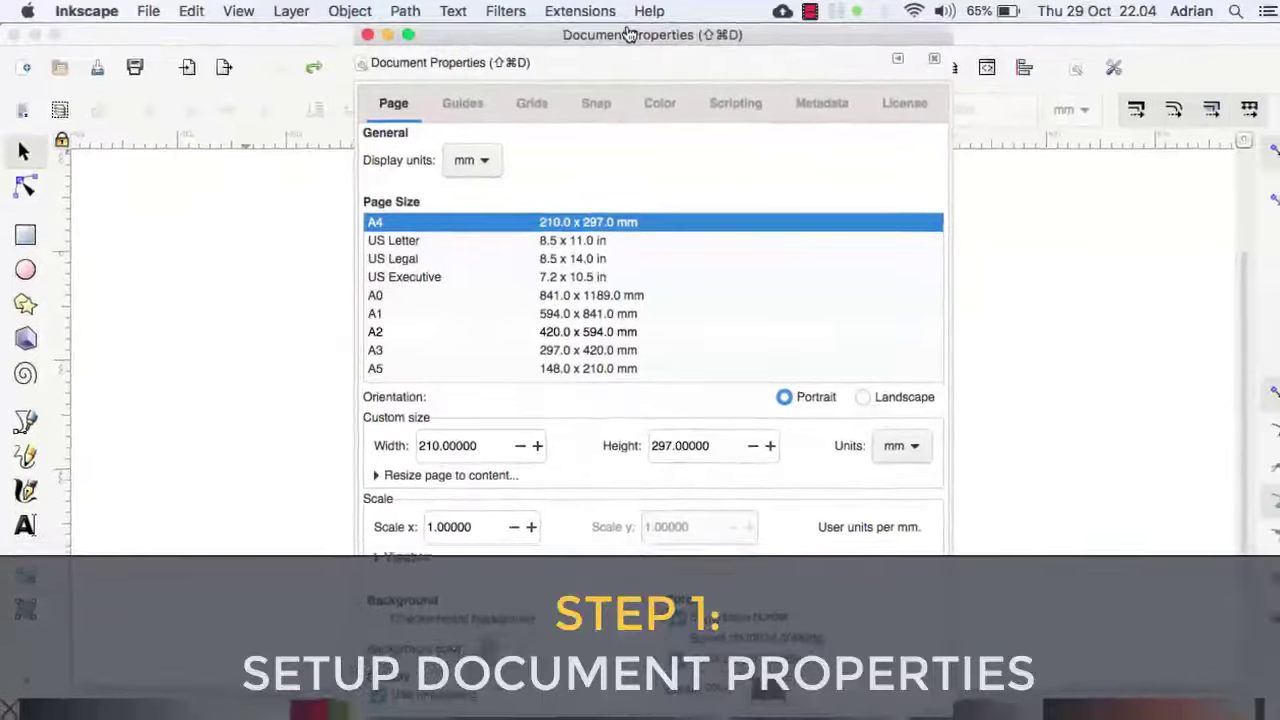
pyautogui.moveTo(628, 35); pyautogui.dragTo(735, 31)
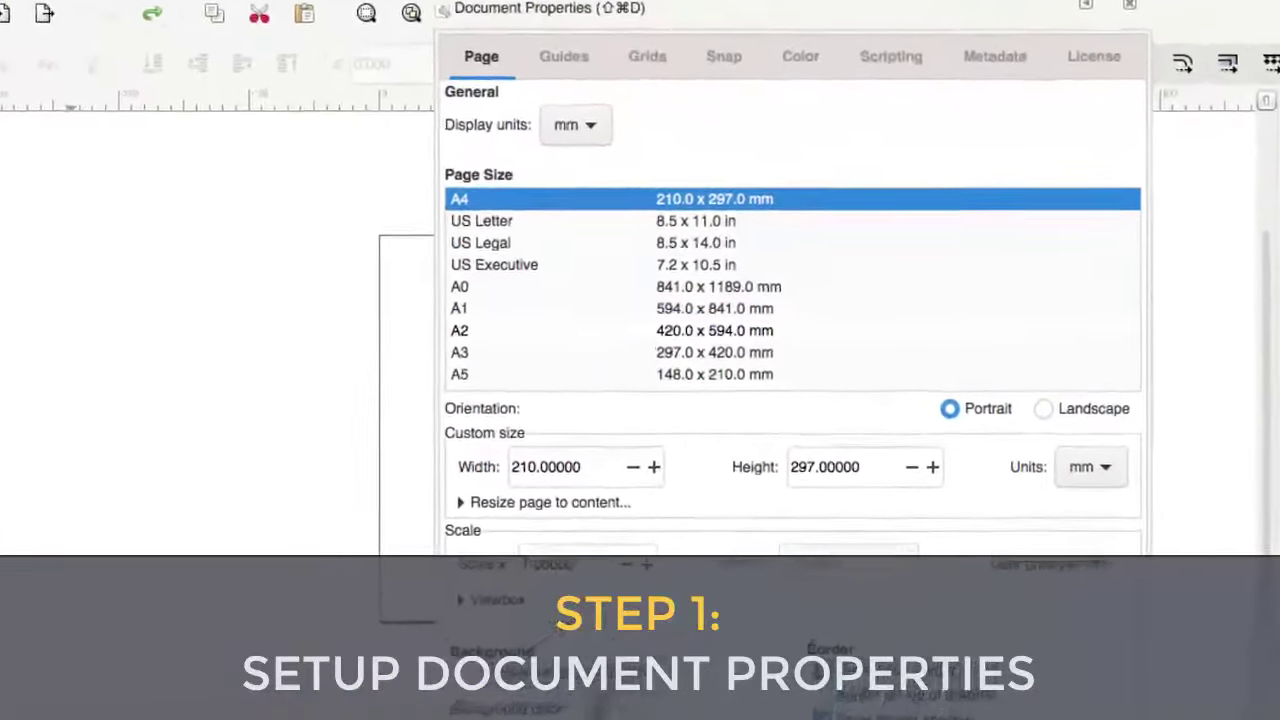
pyautogui.click(588, 125)
pyautogui.click(588, 126)
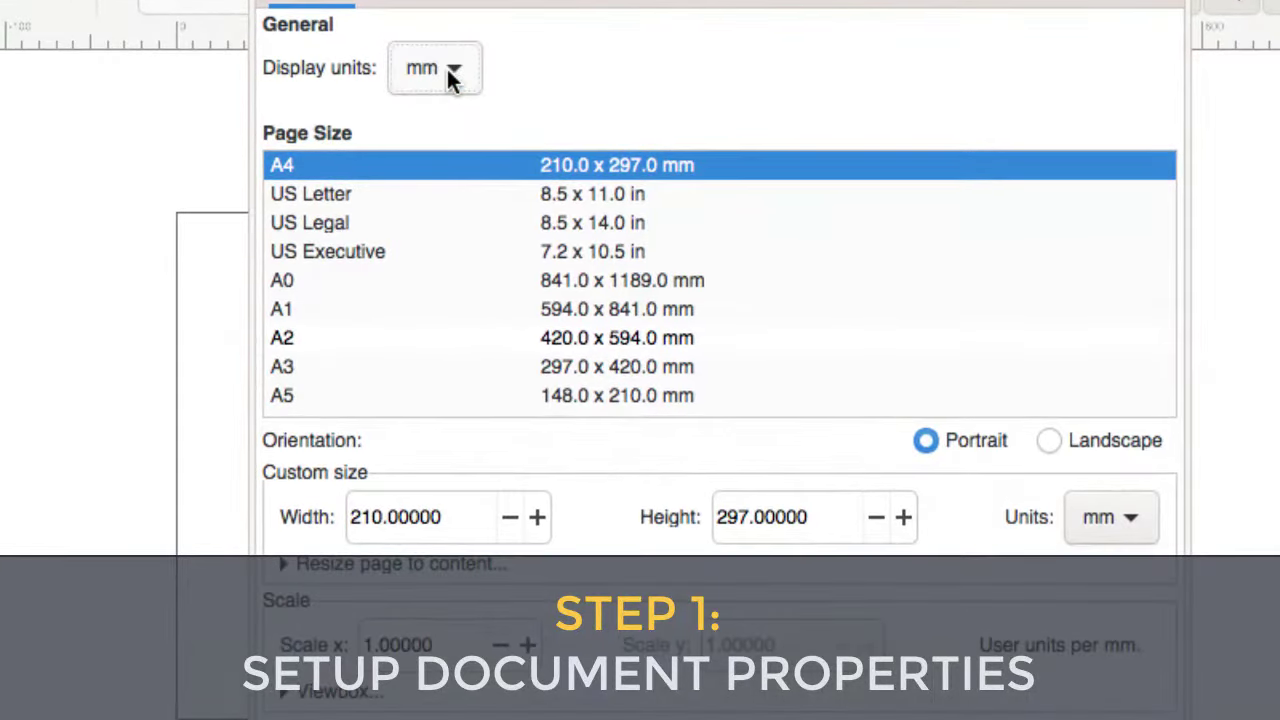
pyautogui.click(1115, 517)
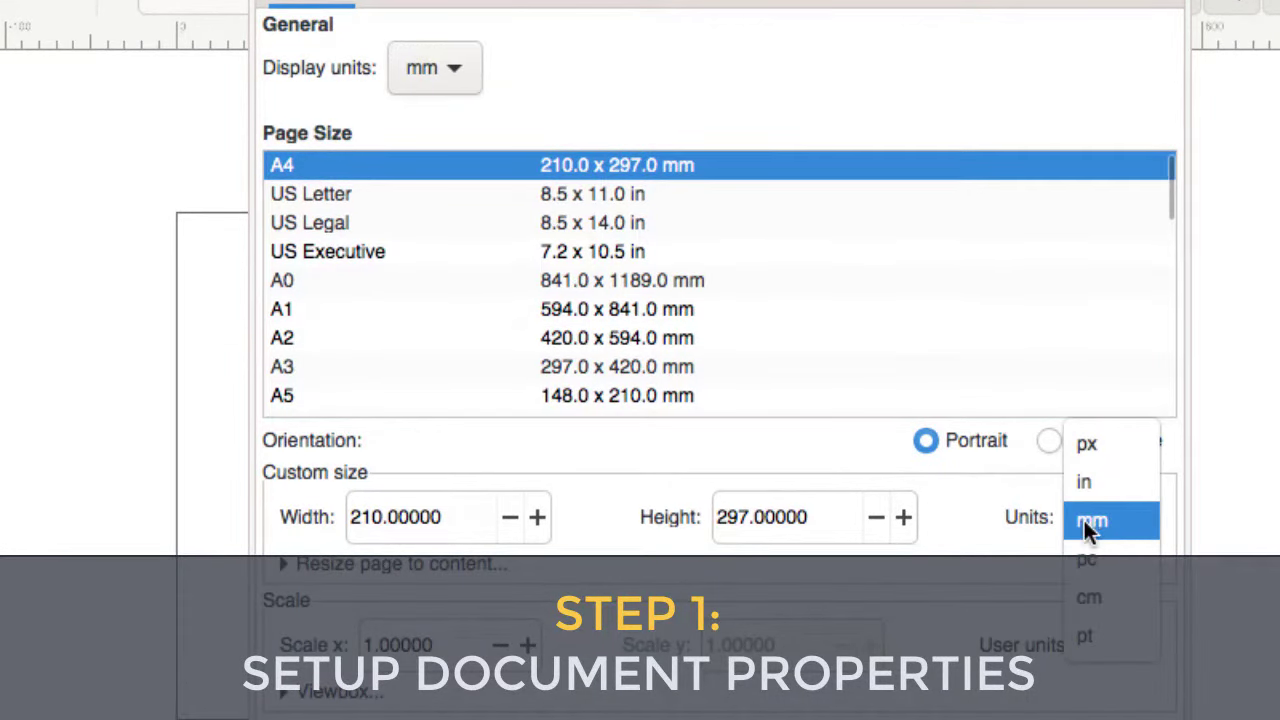
pyautogui.click(1086, 522)
# Set the page width and height to 100 mm each
pyautogui.click(453, 510)
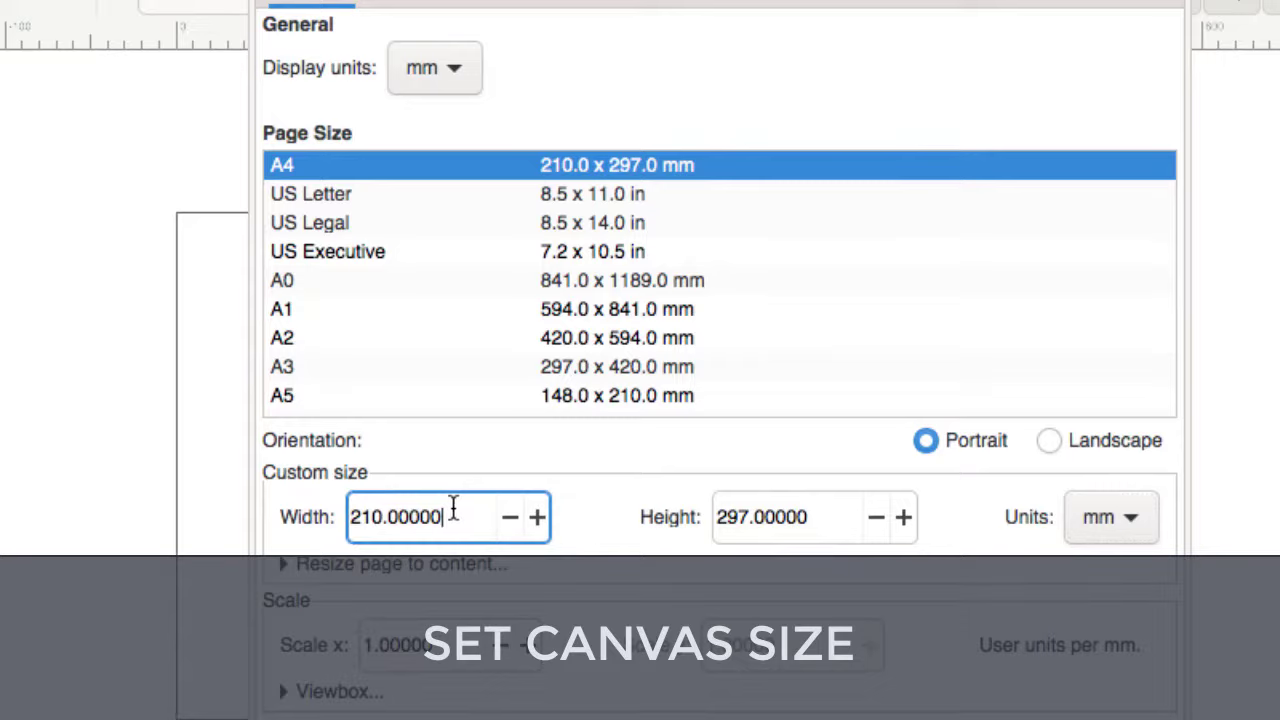
pyautogui.moveTo(453, 510); pyautogui.dragTo(311, 520)
pyautogui.write('100')
pyautogui.click(822, 517)
pyautogui.moveTo(822, 517); pyautogui.dragTo(703, 505)
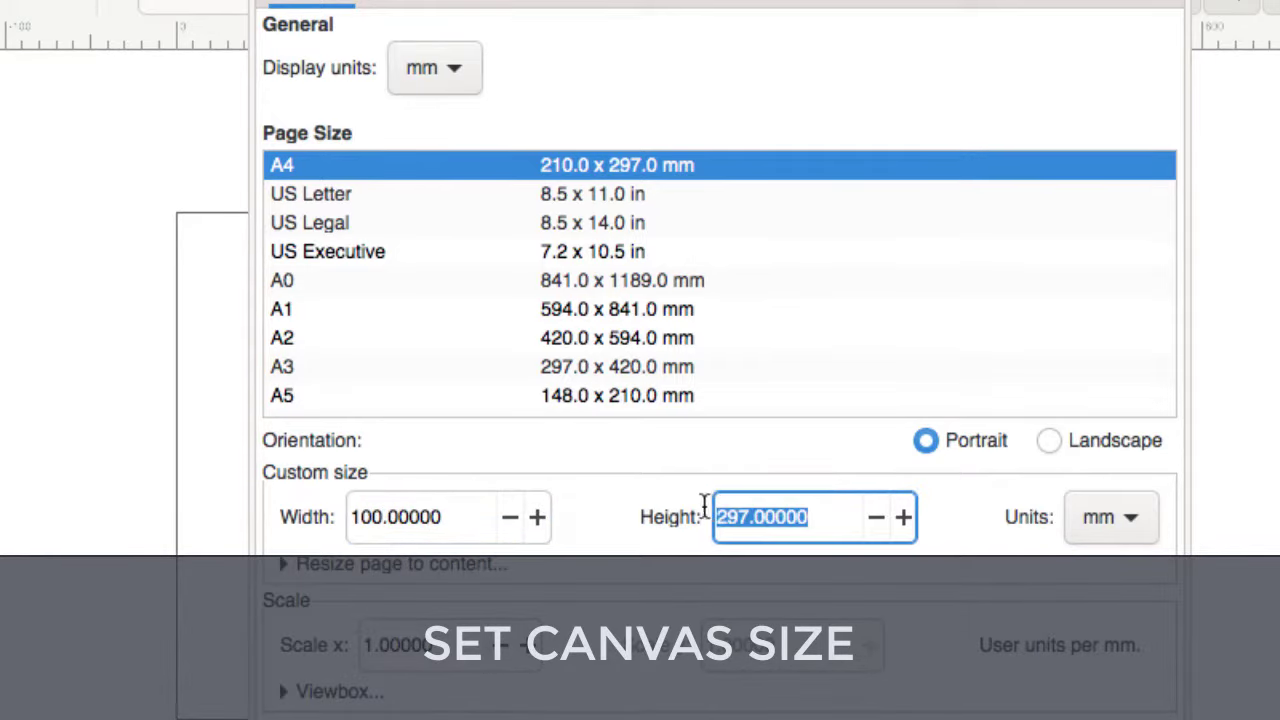
pyautogui.write('100')
pyautogui.click(400, 516)
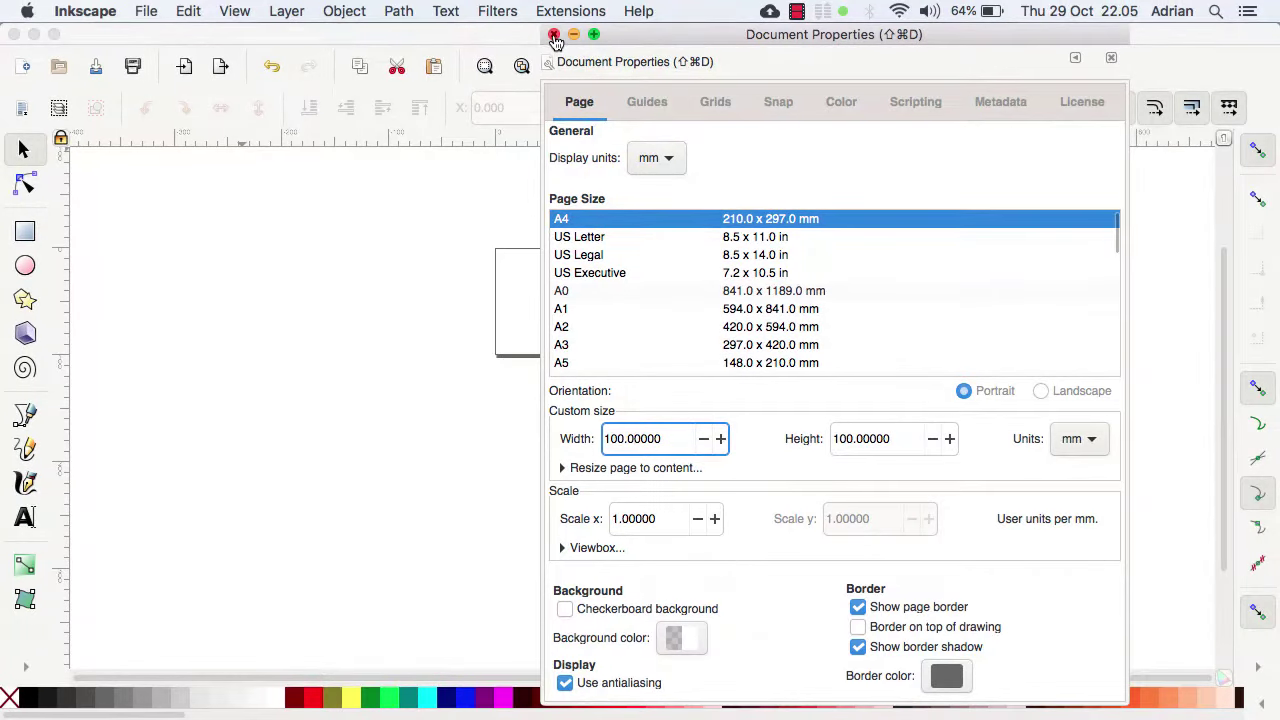
# Zoom in on the page and add a letter 'A' text object near its centre
pyautogui.click(554, 34)
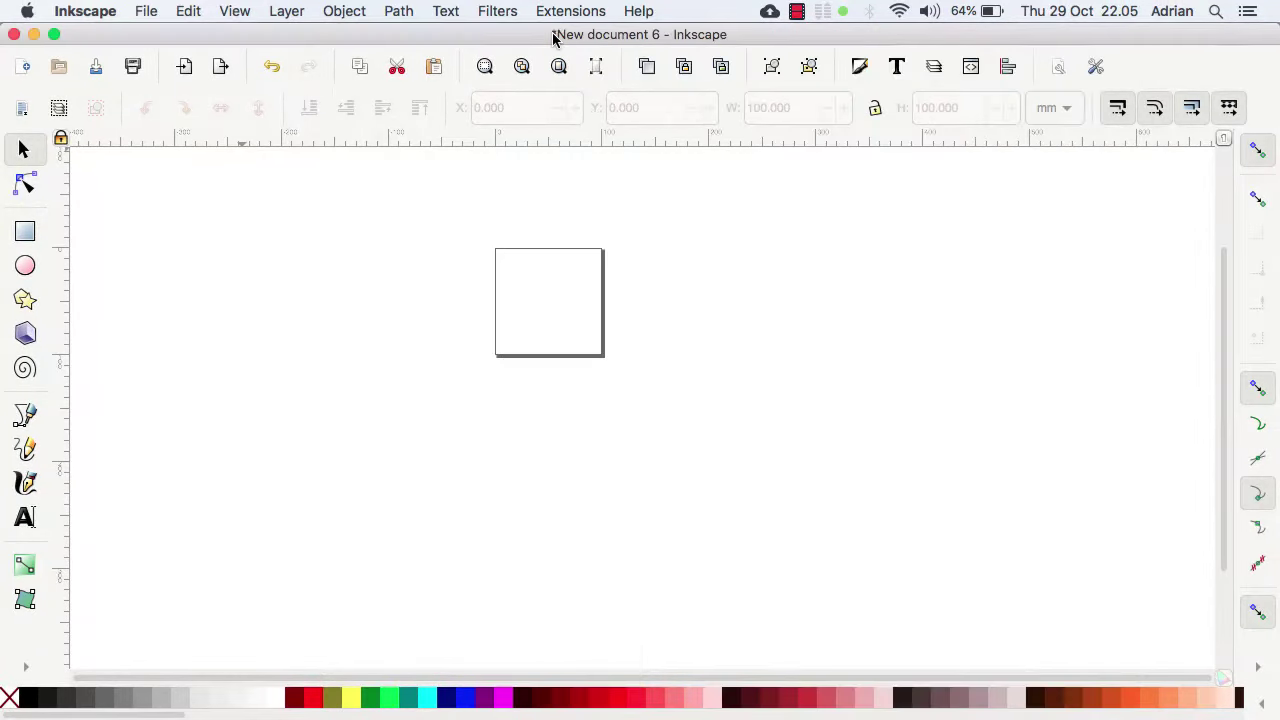
pyautogui.scroll(3, 549, 287)
pyautogui.hscroll(-2, 549, 287)
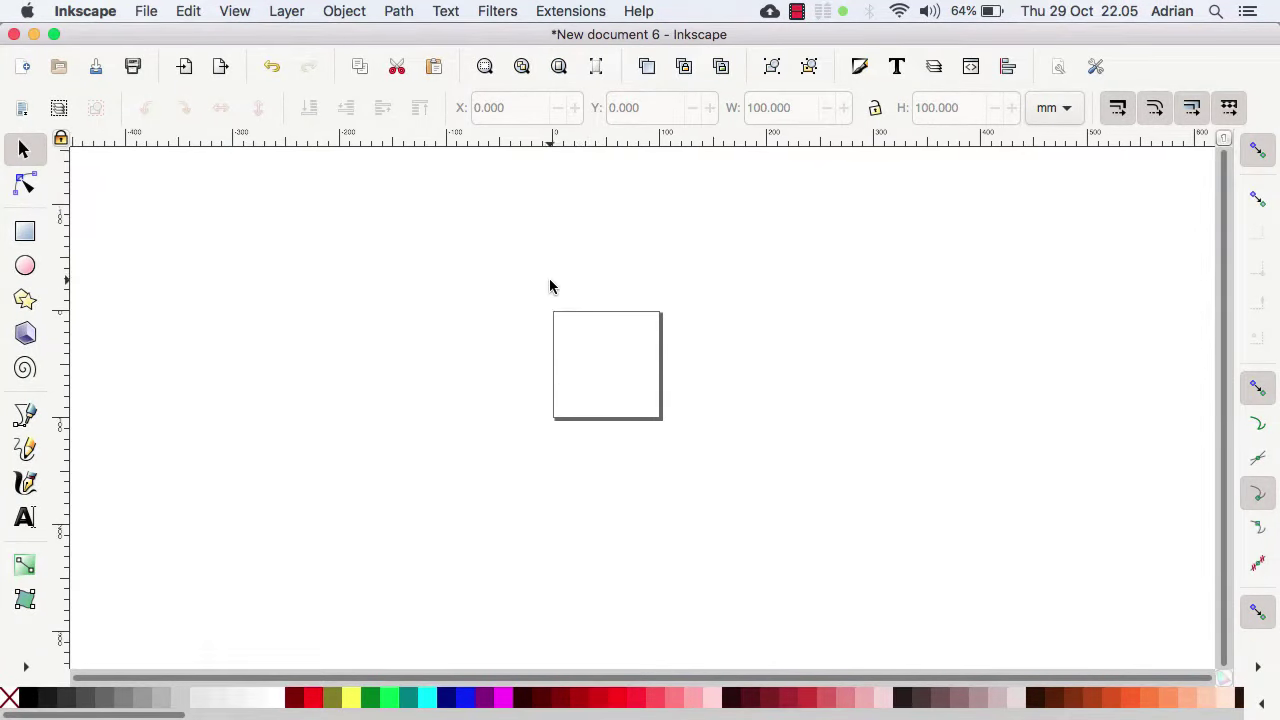
pyautogui.scroll(3, 571, 355)
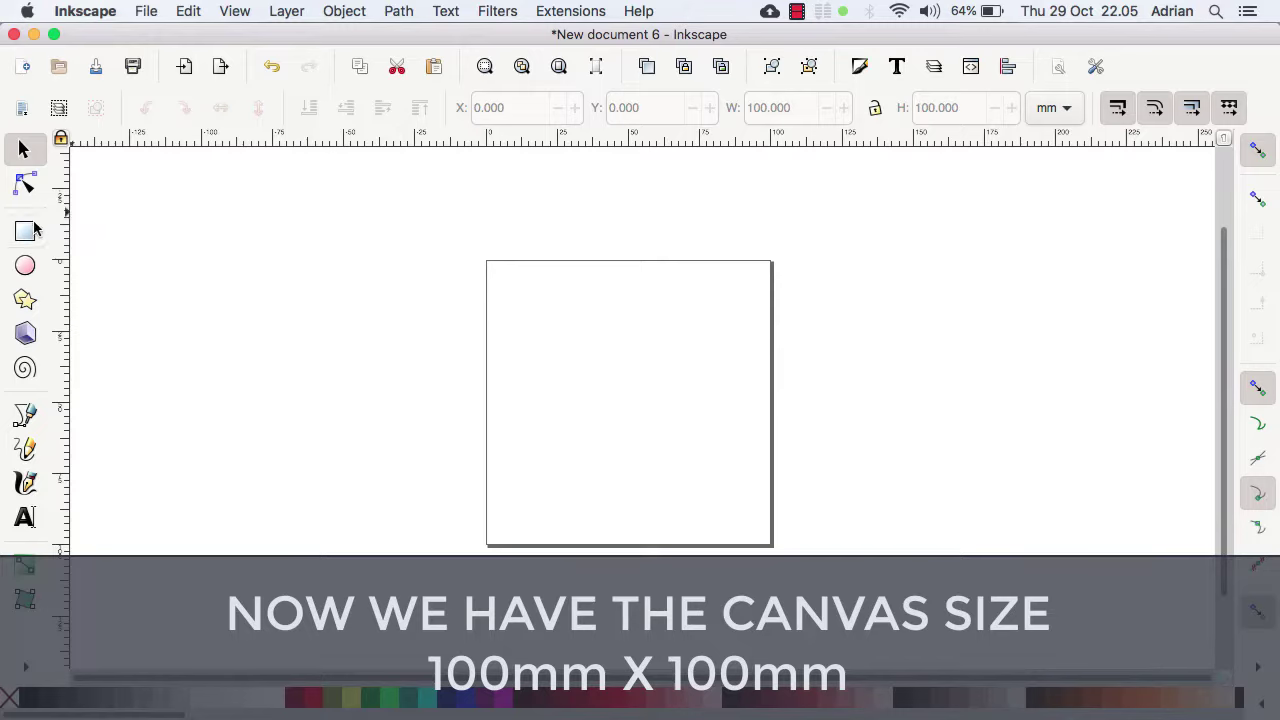
pyautogui.click(25, 517)
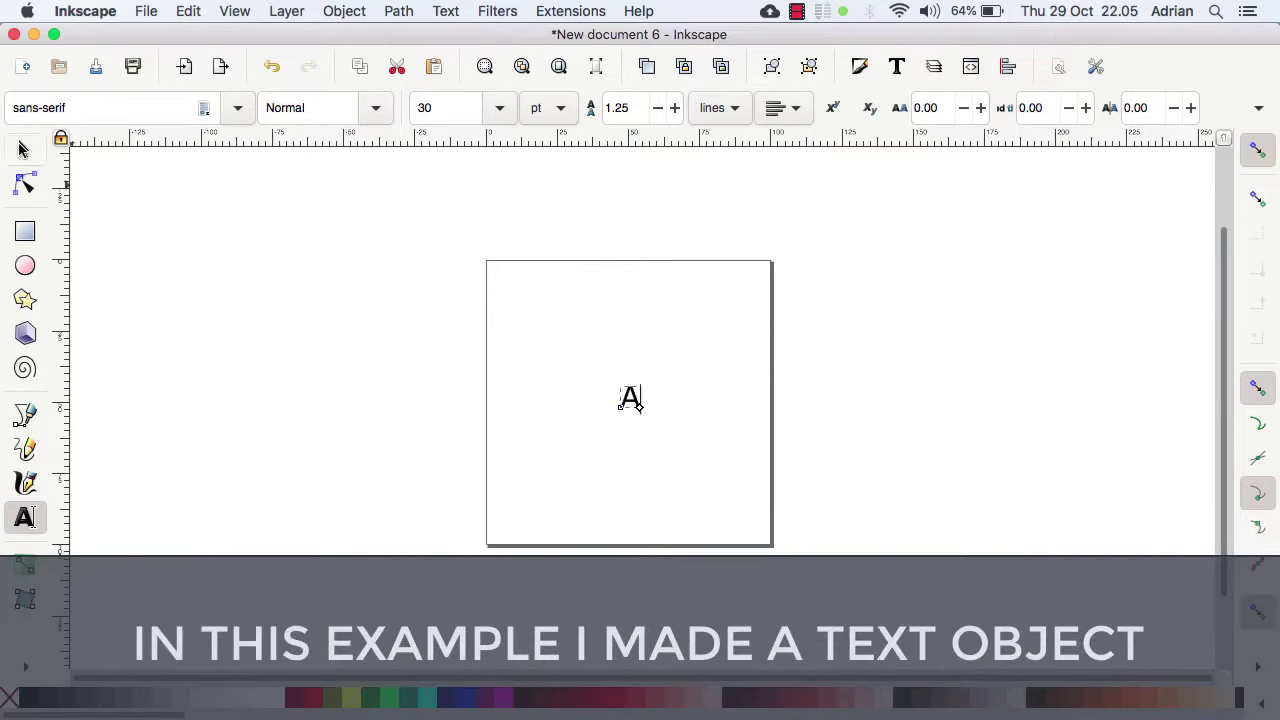
pyautogui.click(24, 149)
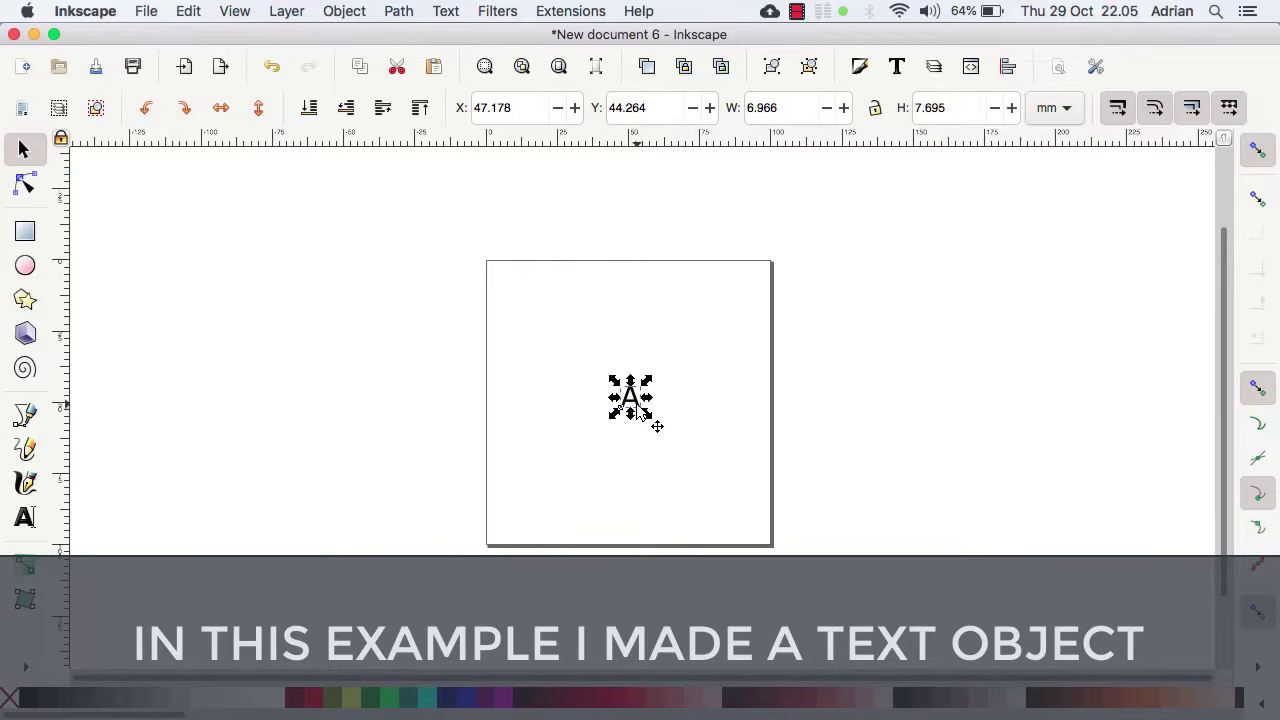
# Scale the letter A to 100 × 100 mm and position it at X 0, Y 0
pyautogui.tripleClick(783, 108)
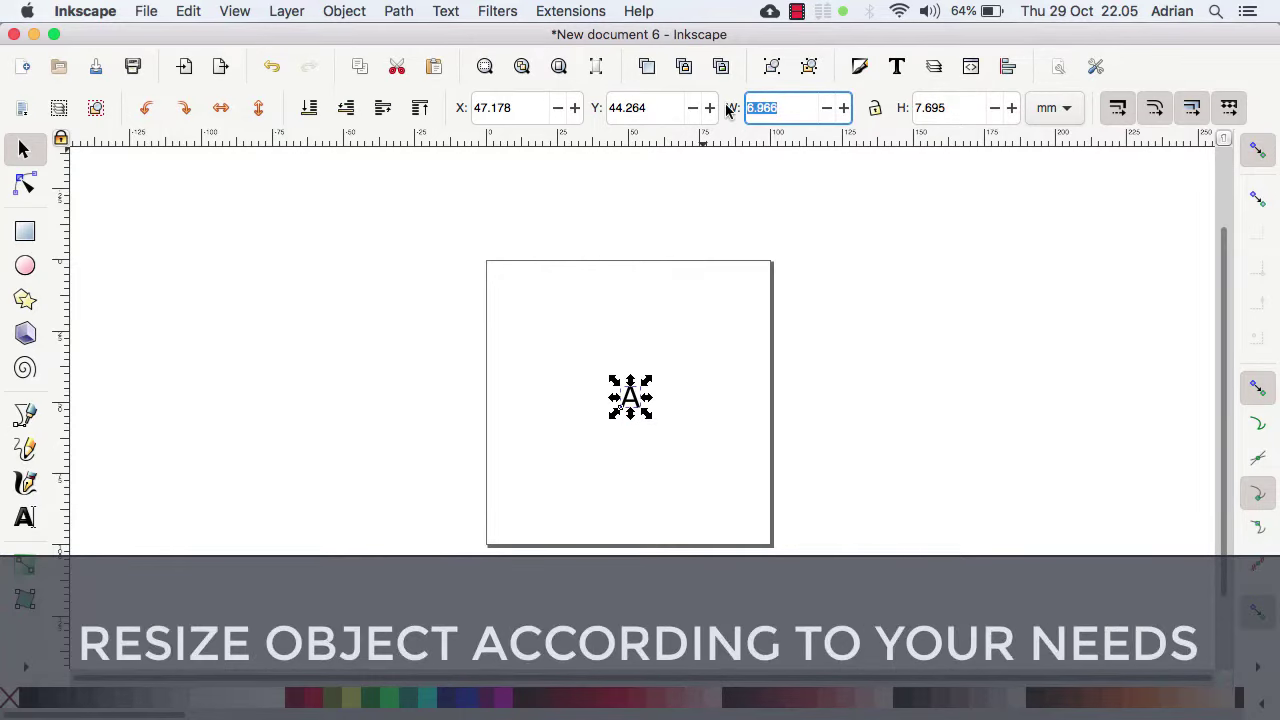
pyautogui.write('100')
pyautogui.click(943, 107)
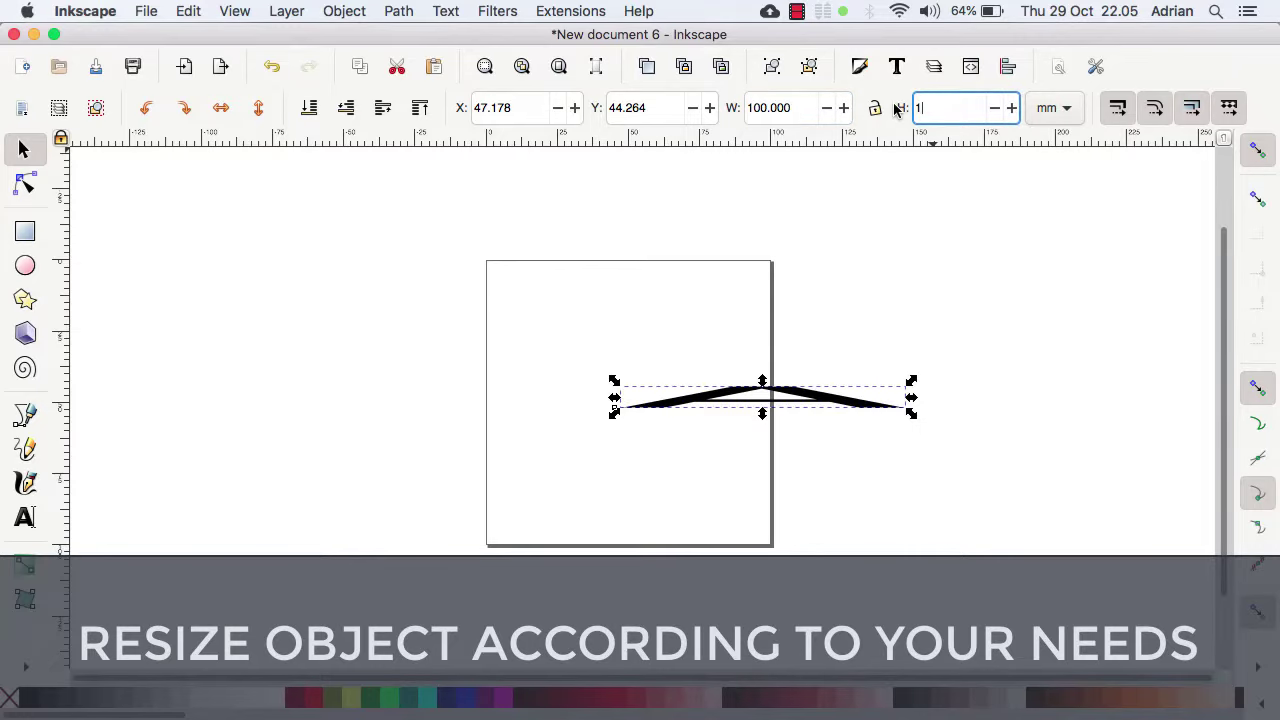
pyautogui.click(814, 107)
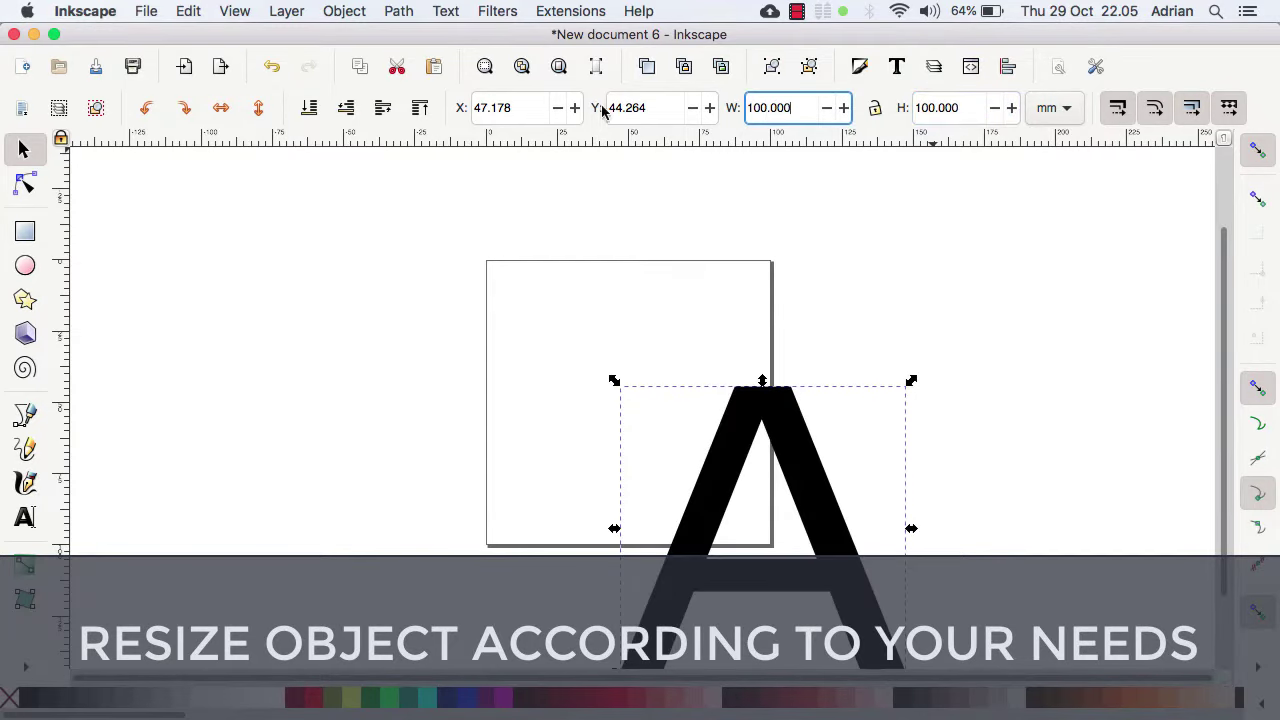
pyautogui.moveTo(512, 107); pyautogui.dragTo(476, 110)
pyautogui.write('0')
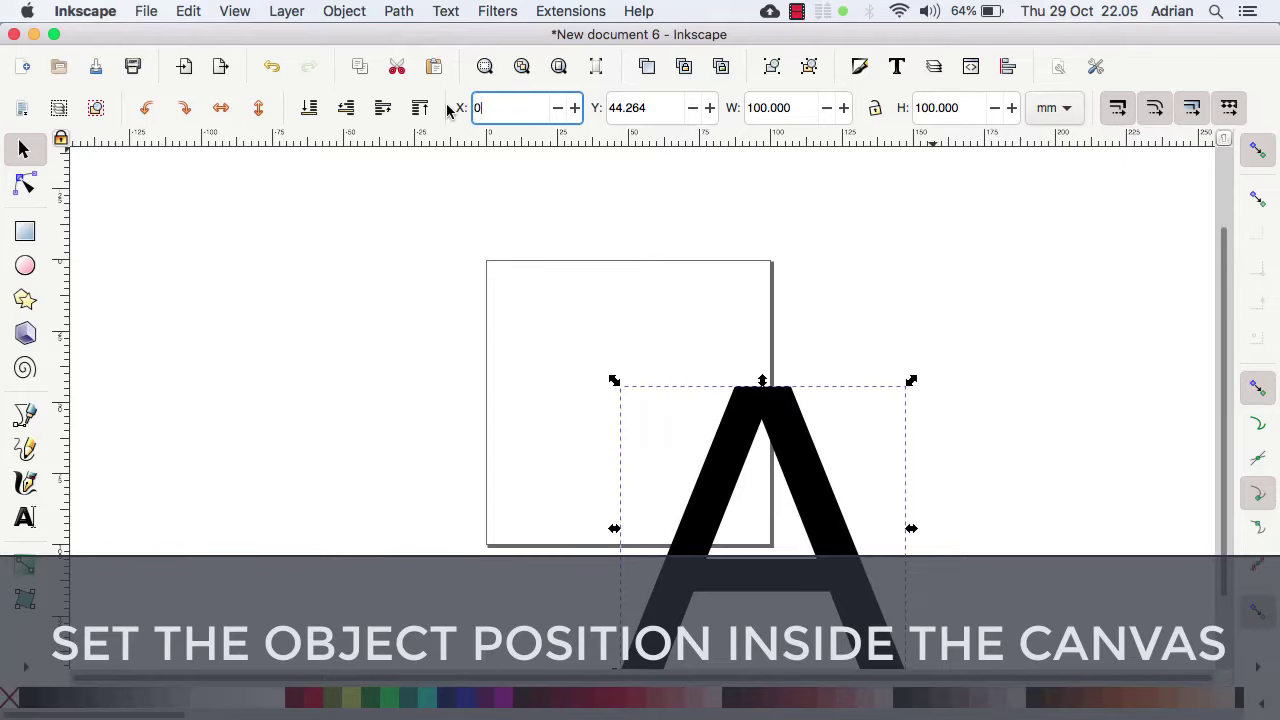
pyautogui.moveTo(652, 107); pyautogui.dragTo(608, 107)
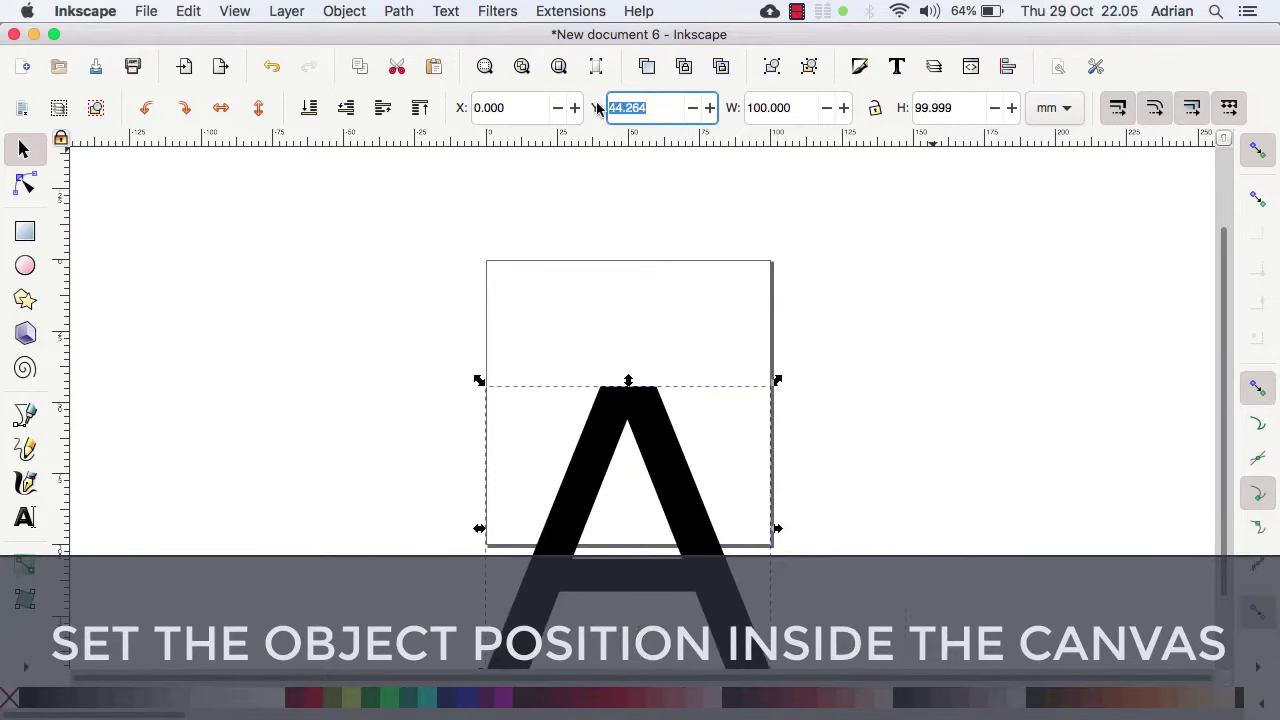
pyautogui.write('0')
pyautogui.press('Return')
pyautogui.click(405, 248)
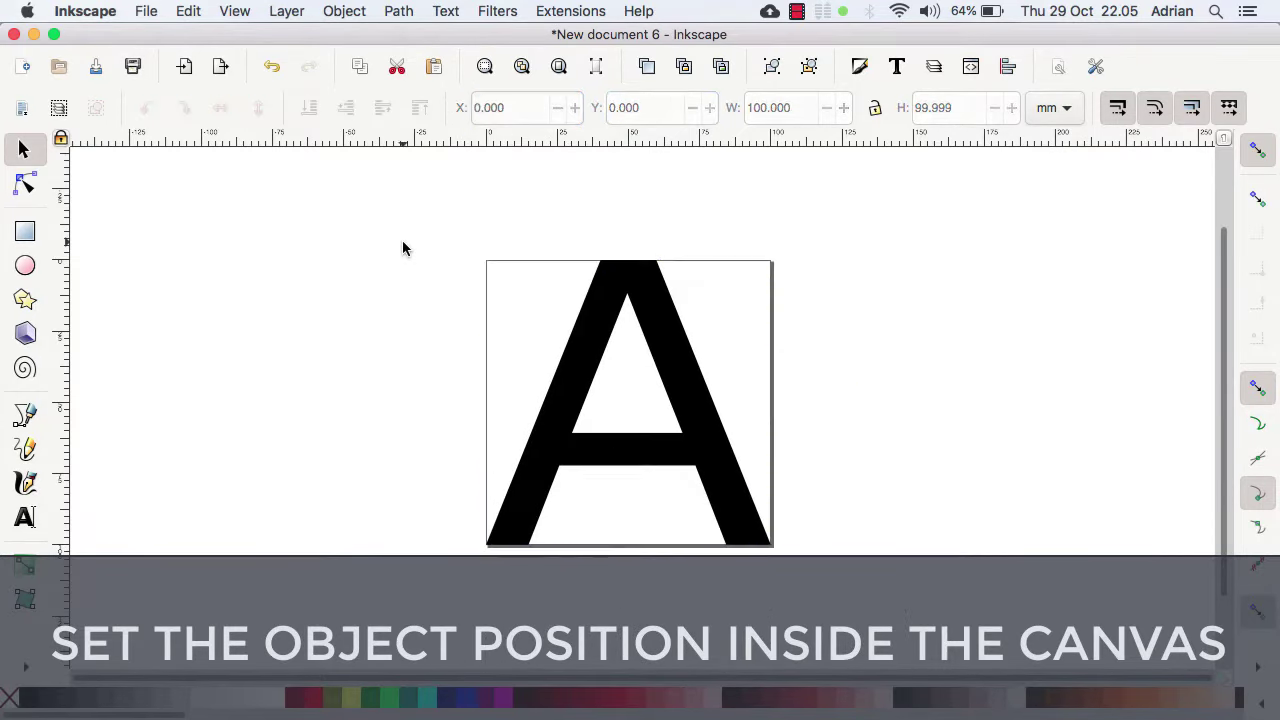
pyautogui.click(745, 525)
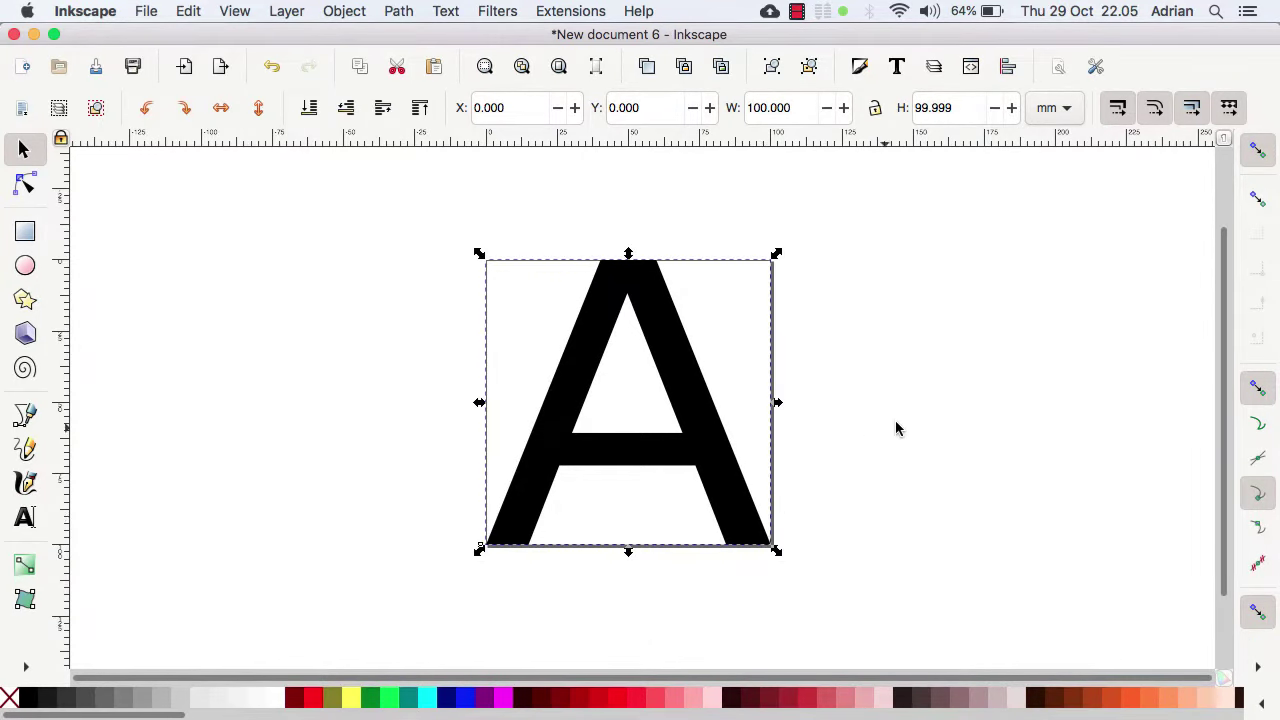
# Convert the letter A to a path and bring up the Gcodetools Tools library
pyautogui.click(404, 14)
pyautogui.moveTo(497, 11)
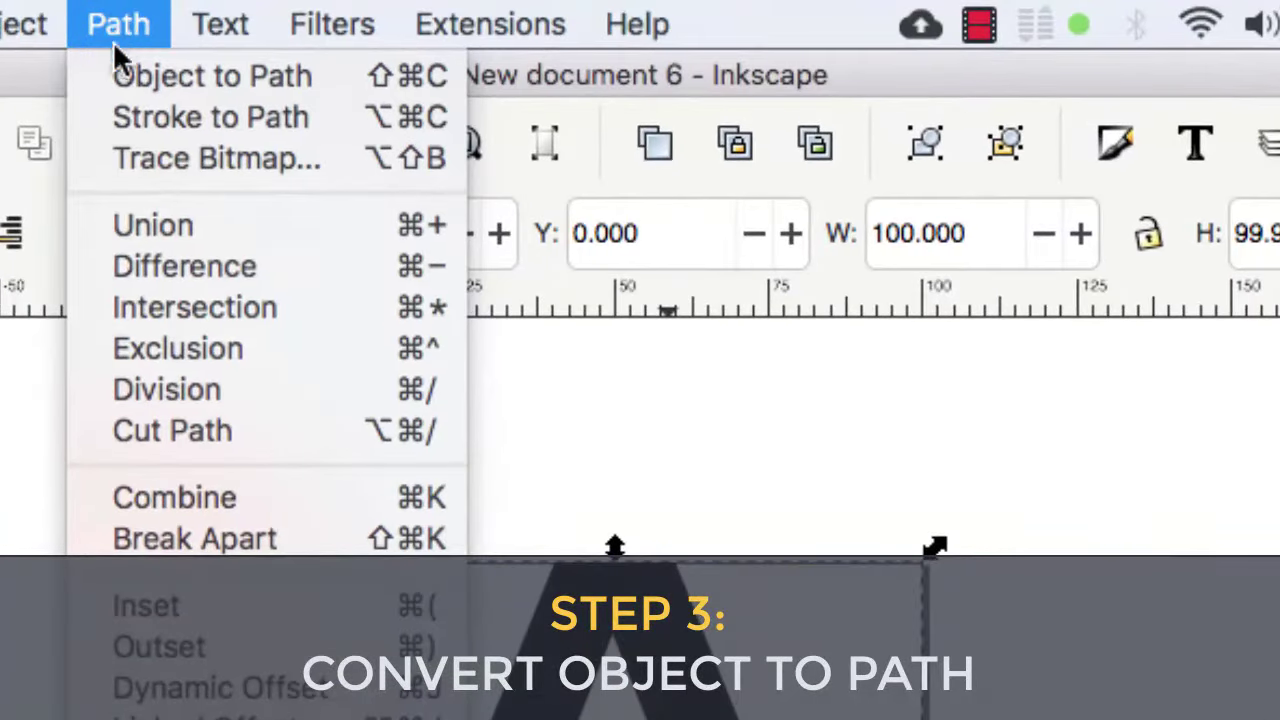
pyautogui.click(110, 80)
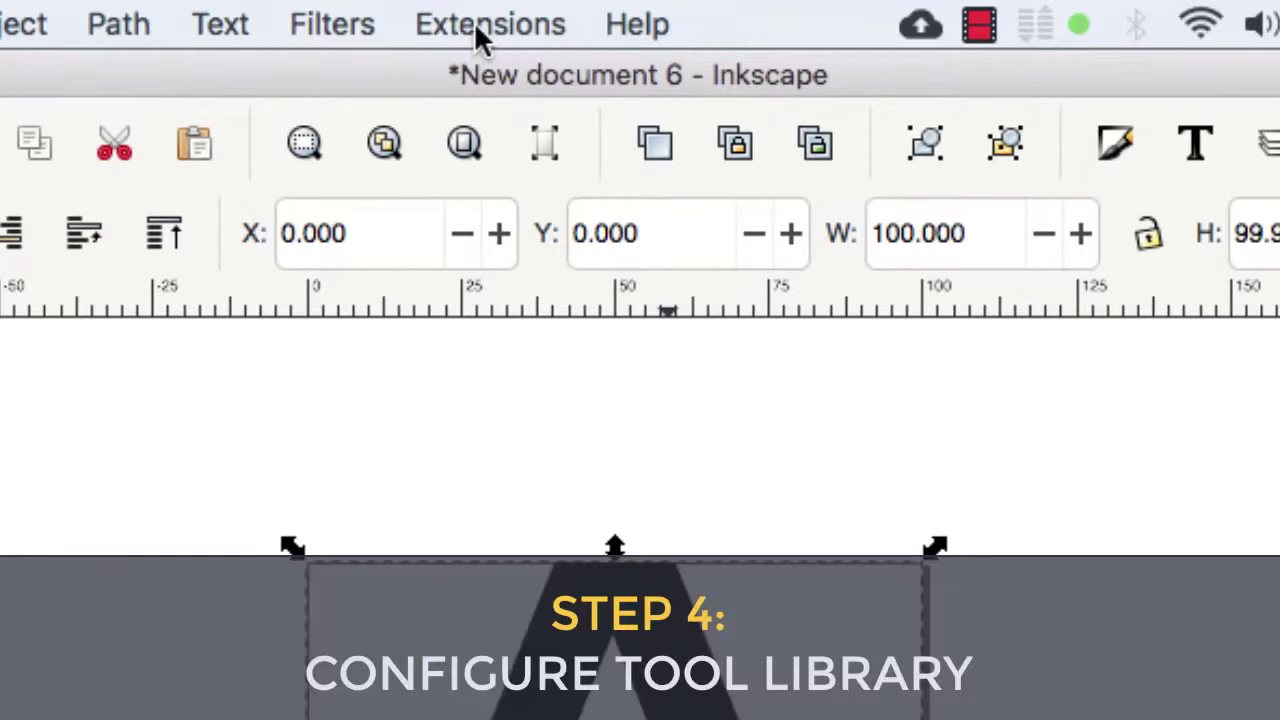
pyautogui.click(490, 25)
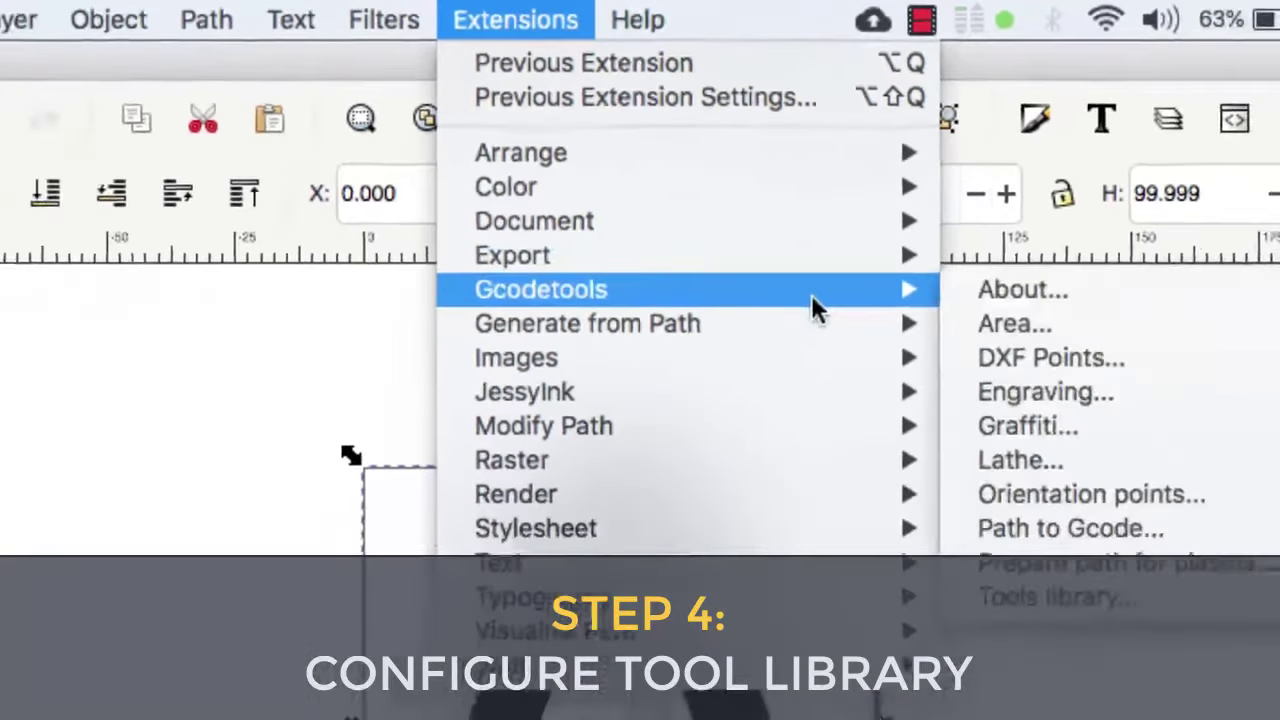
pyautogui.moveTo(551, 258)
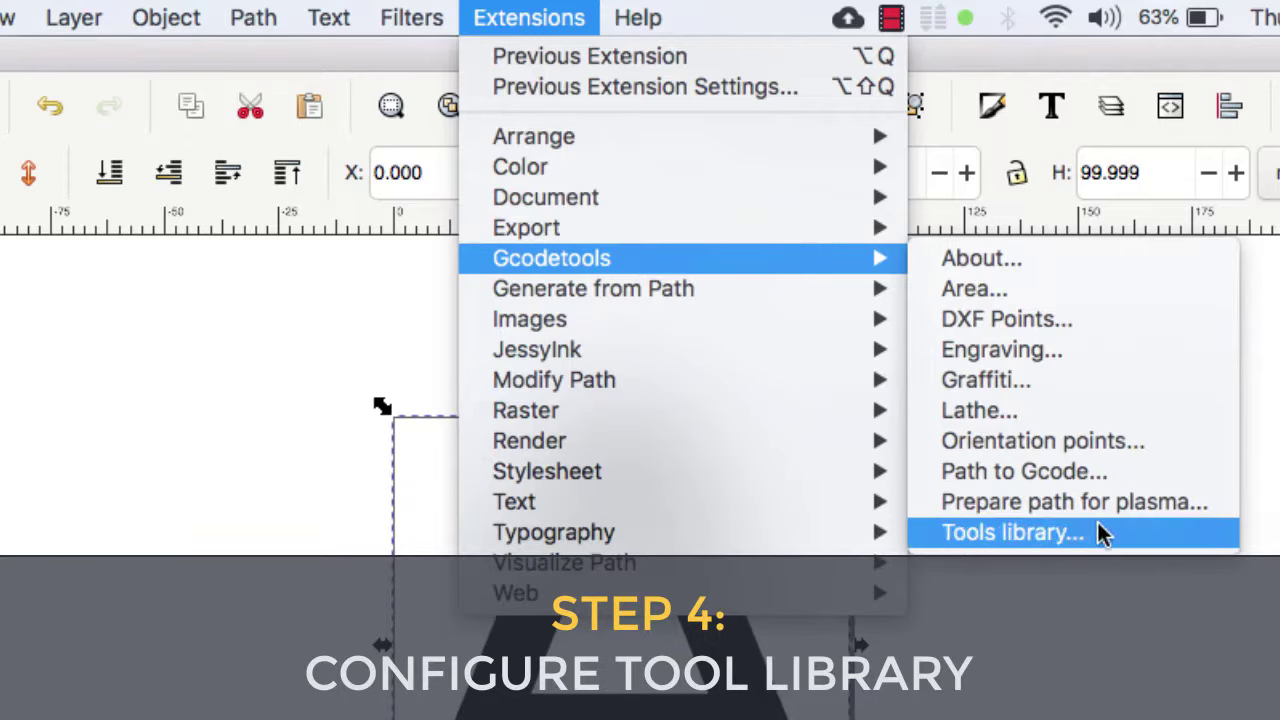
pyautogui.click(1100, 532)
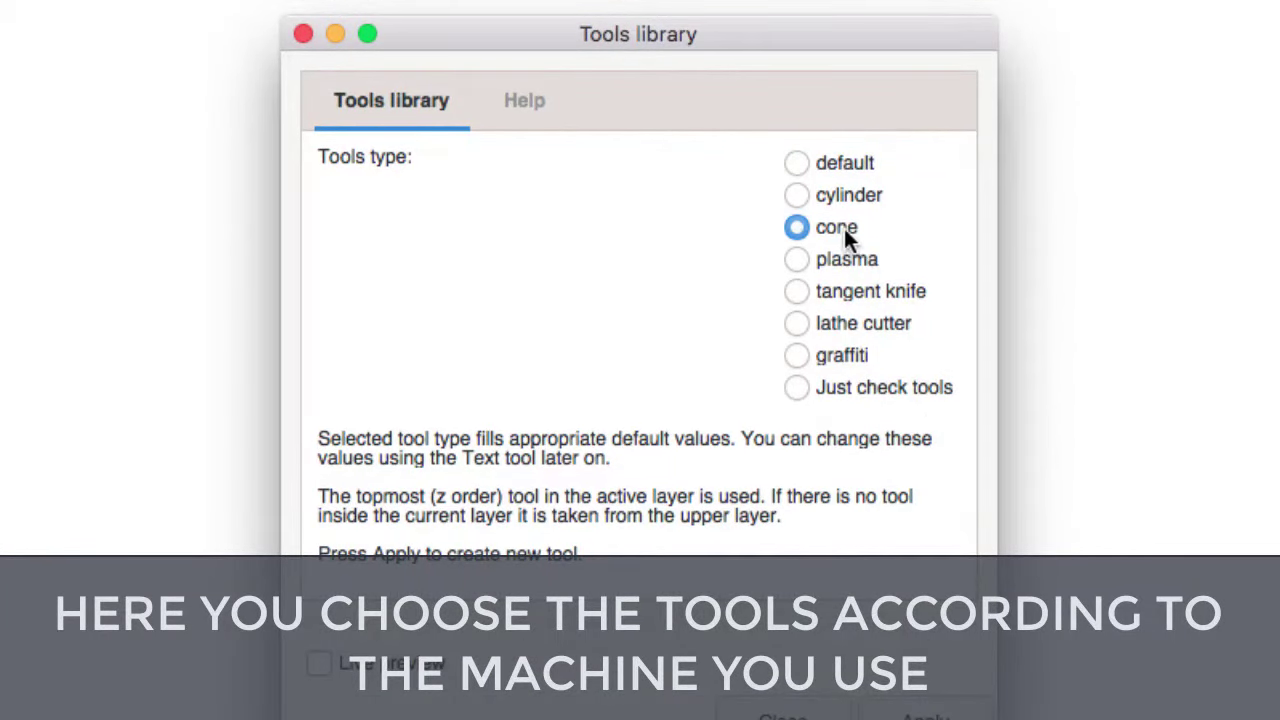
# Create a cone cutter tool definition on the canvas and deselect the letter
pyautogui.click(840, 227)
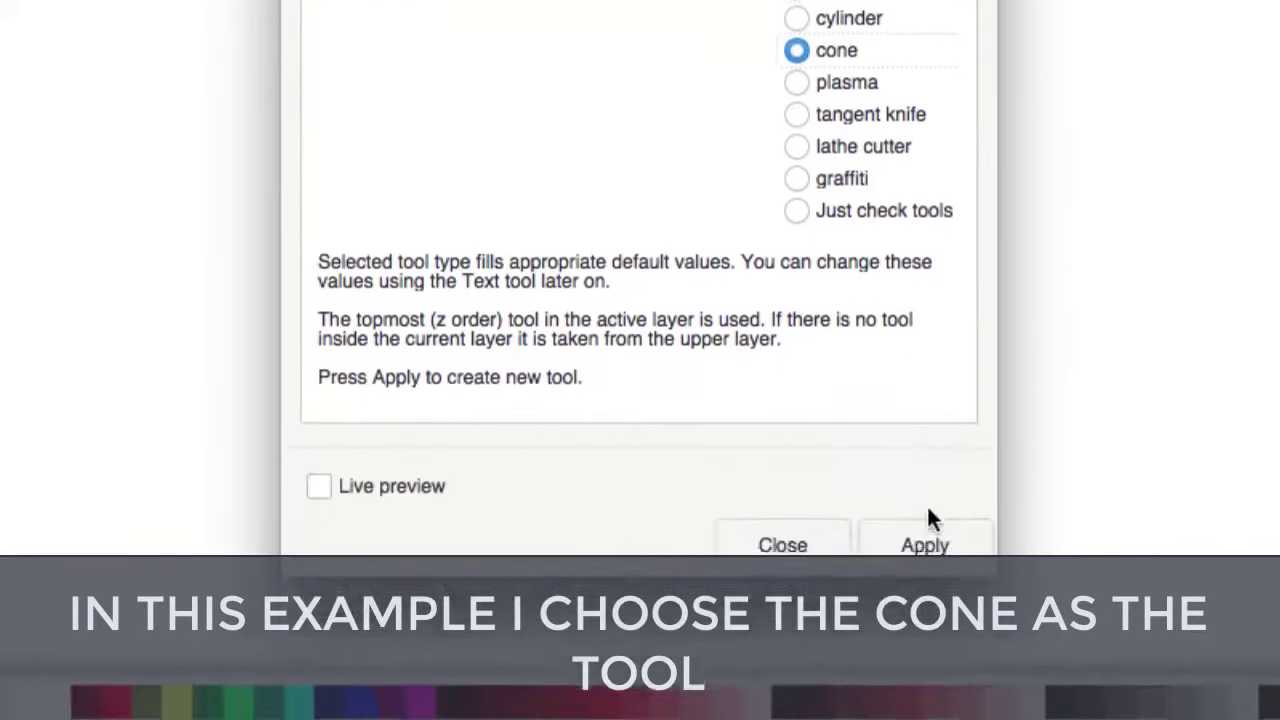
pyautogui.click(918, 518)
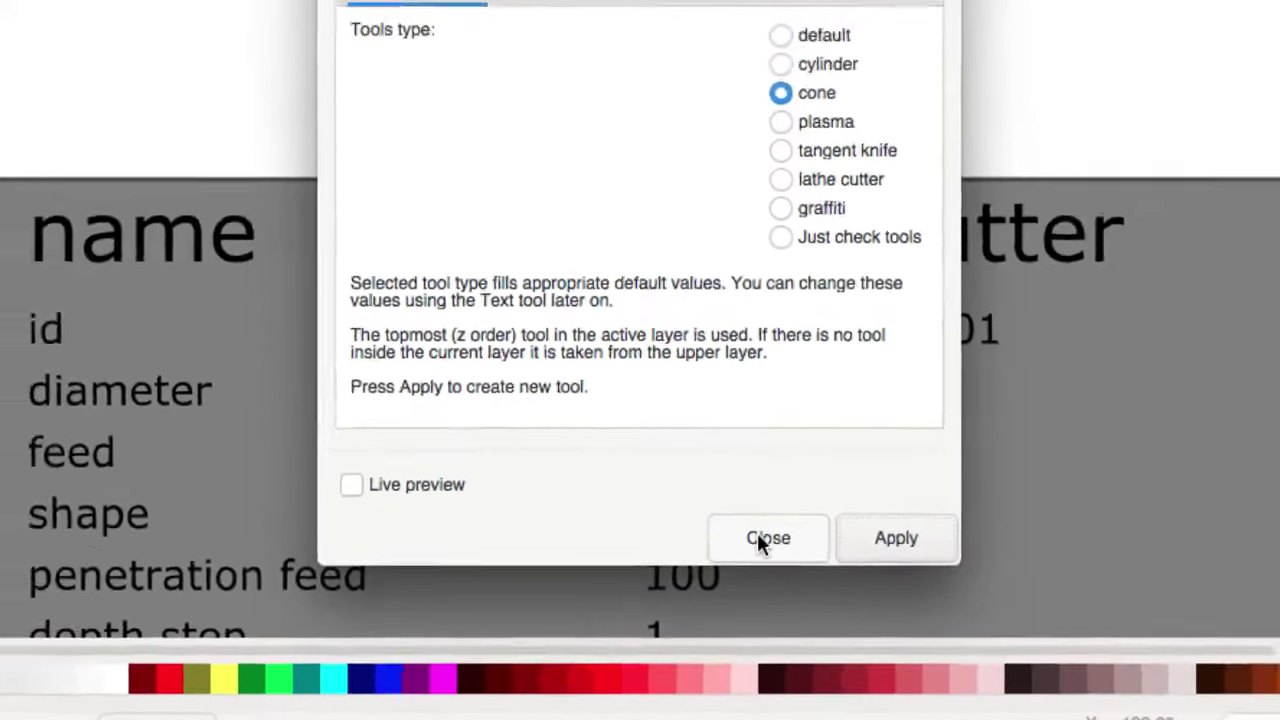
pyautogui.click(772, 520)
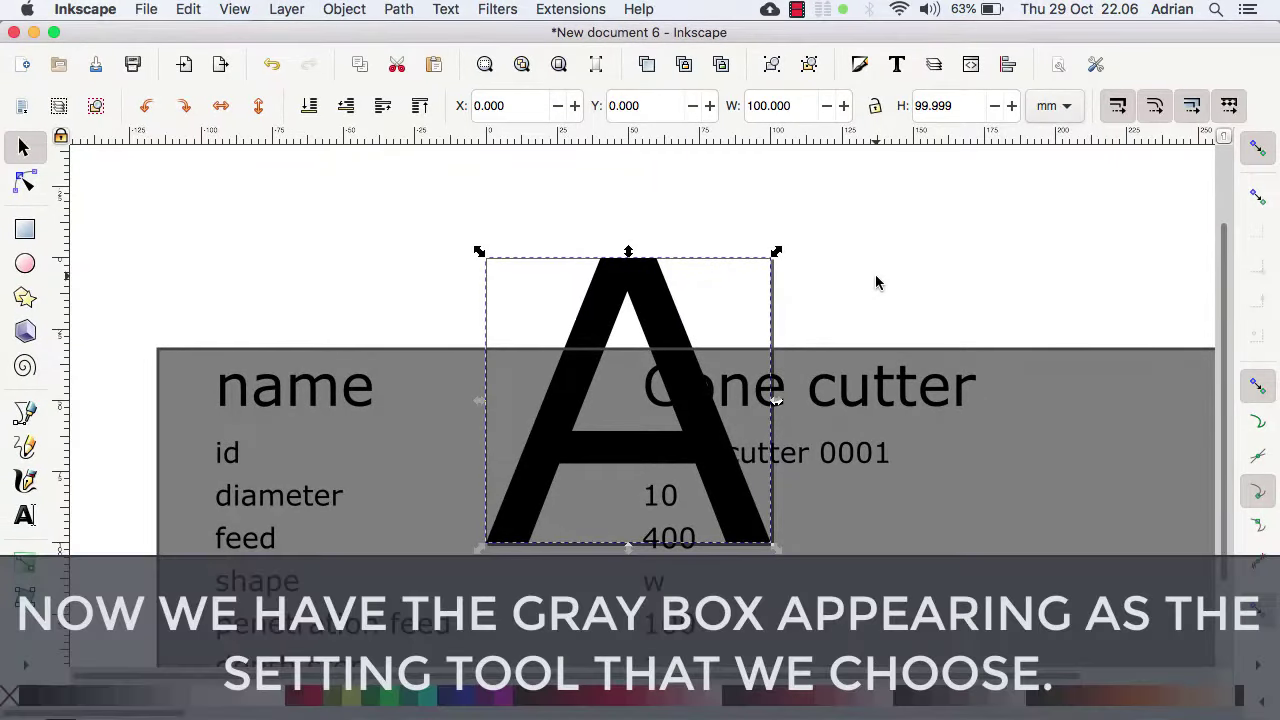
pyautogui.press('Escape')
pyautogui.hscroll(3, 876, 283)
pyautogui.scroll(-3, 876, 283)
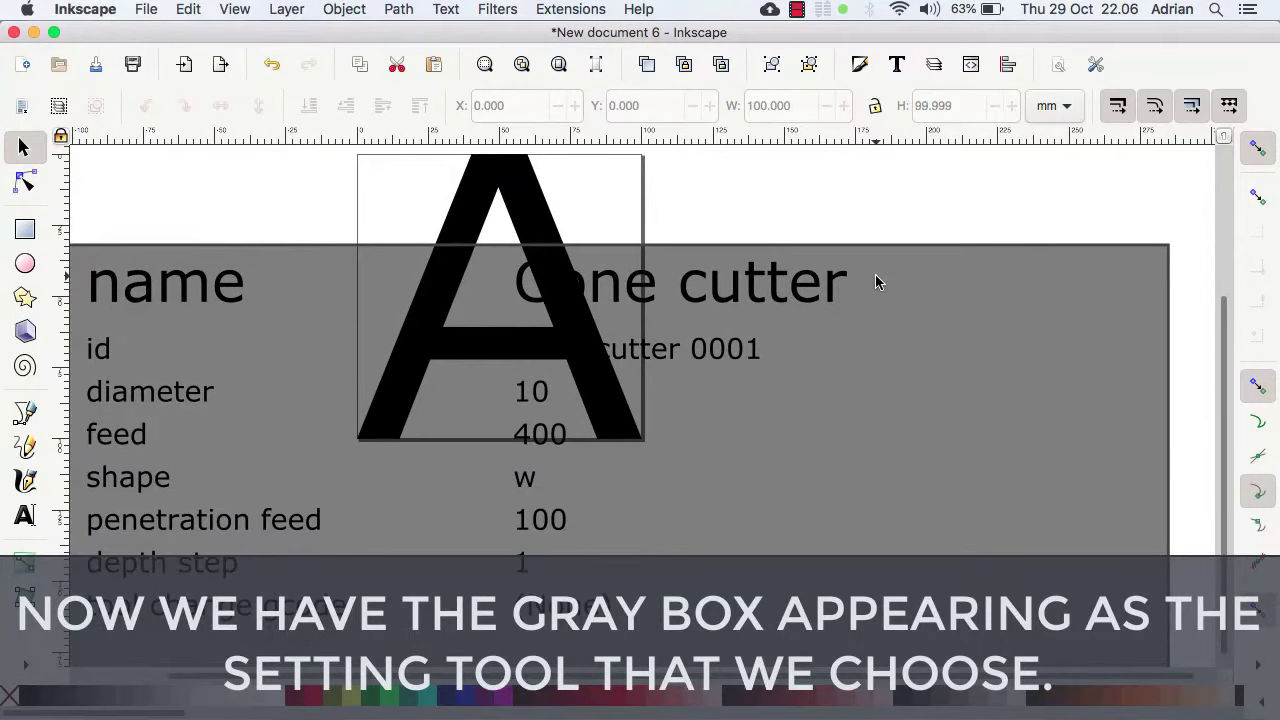
# Shrink the Cone cutter box to about 176.7 × 93.2 mm and place it beside the A
pyautogui.scroll(-1, 875, 276)
pyautogui.click(878, 378)
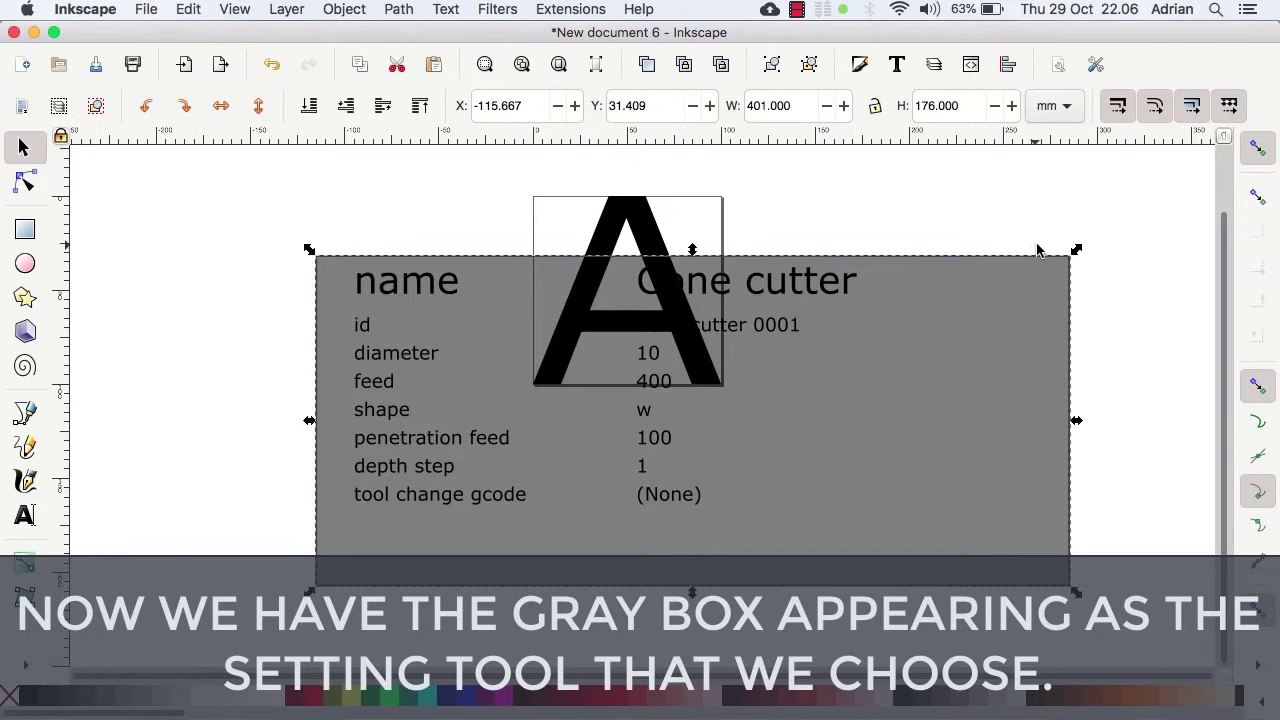
pyautogui.moveTo(1076, 252); pyautogui.dragTo(651, 411)
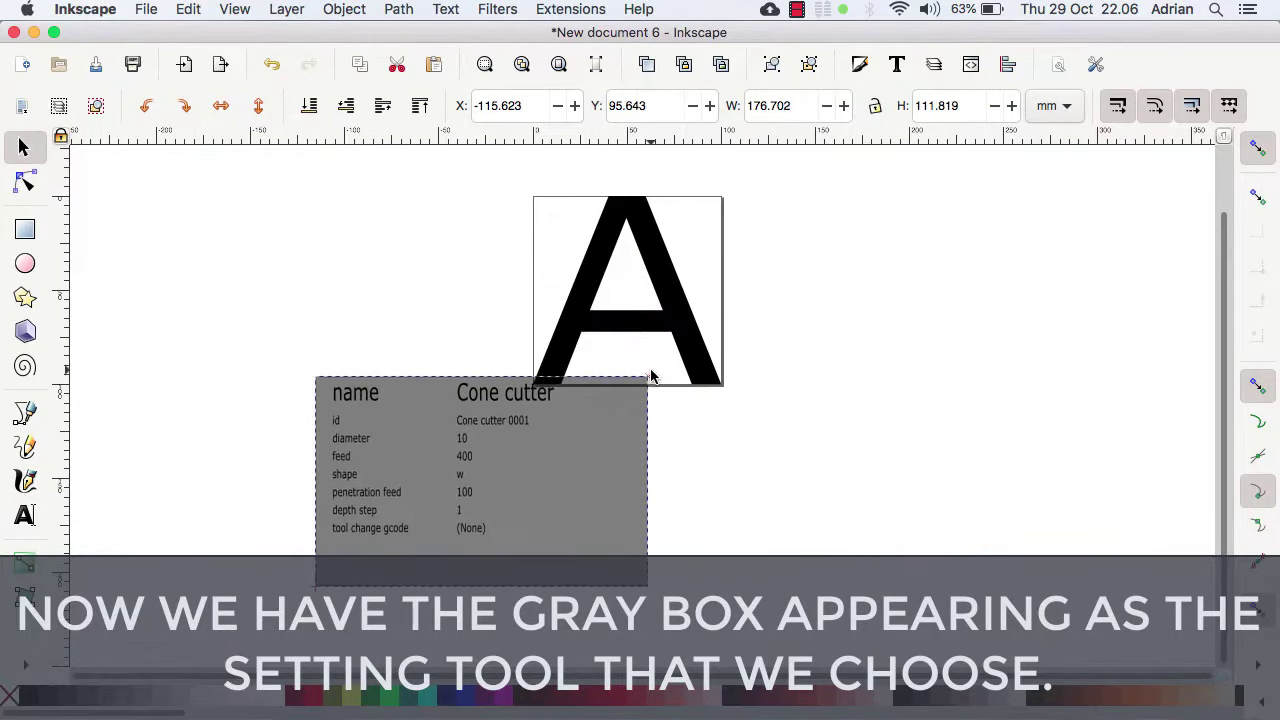
pyautogui.moveTo(529, 491); pyautogui.dragTo(957, 289)
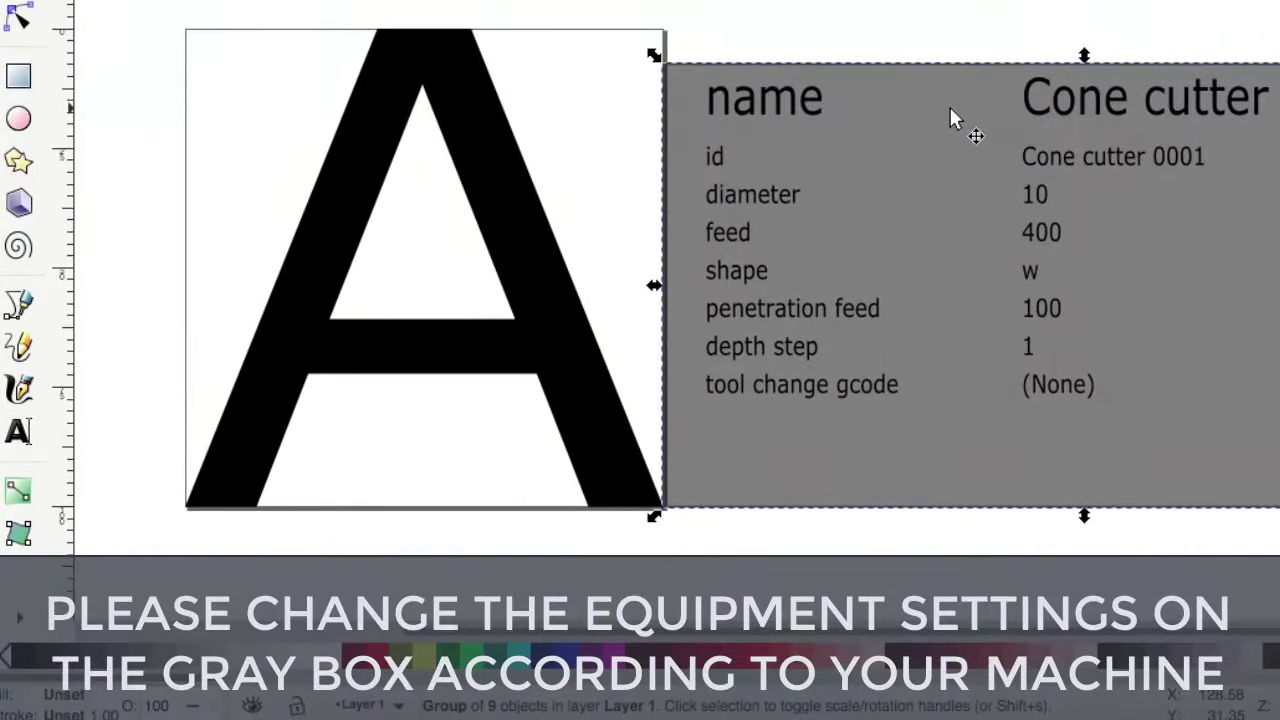
# Edit the Cone cutter box values to diameter 1, feed 200 and penetration feed 200
pyautogui.click(893, 35)
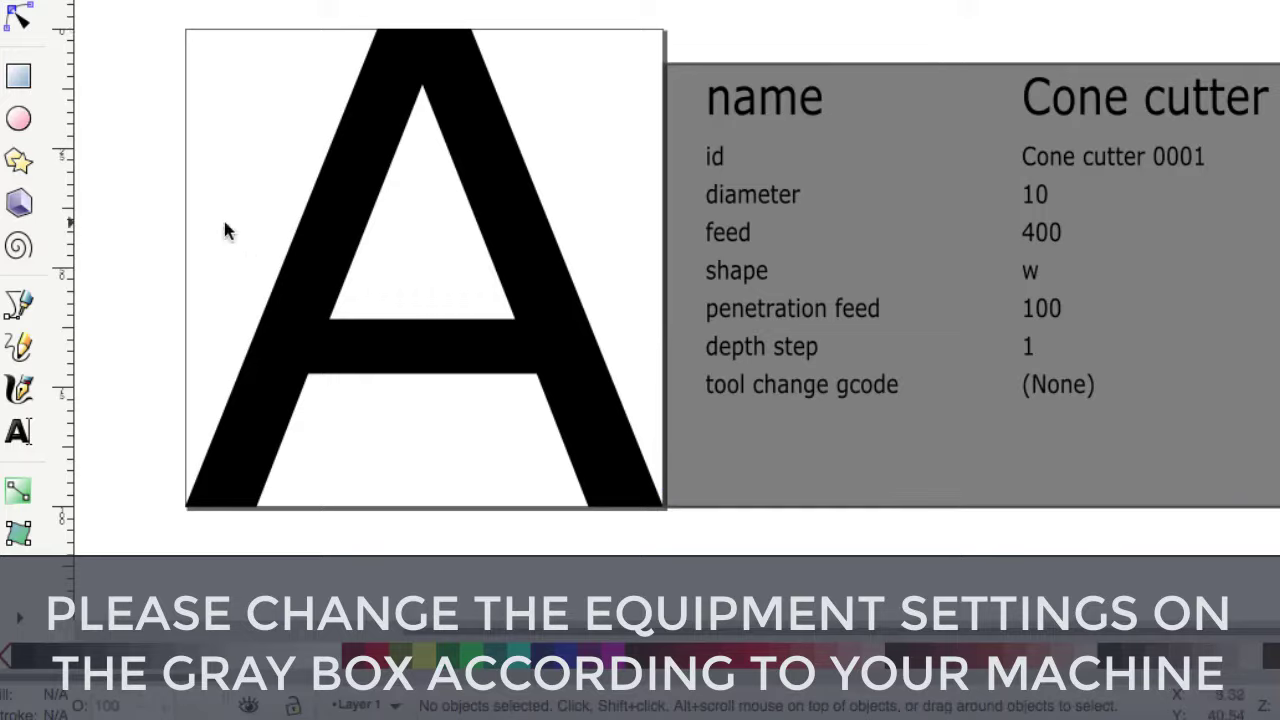
pyautogui.click(20, 430)
pyautogui.doubleClick(1035, 196)
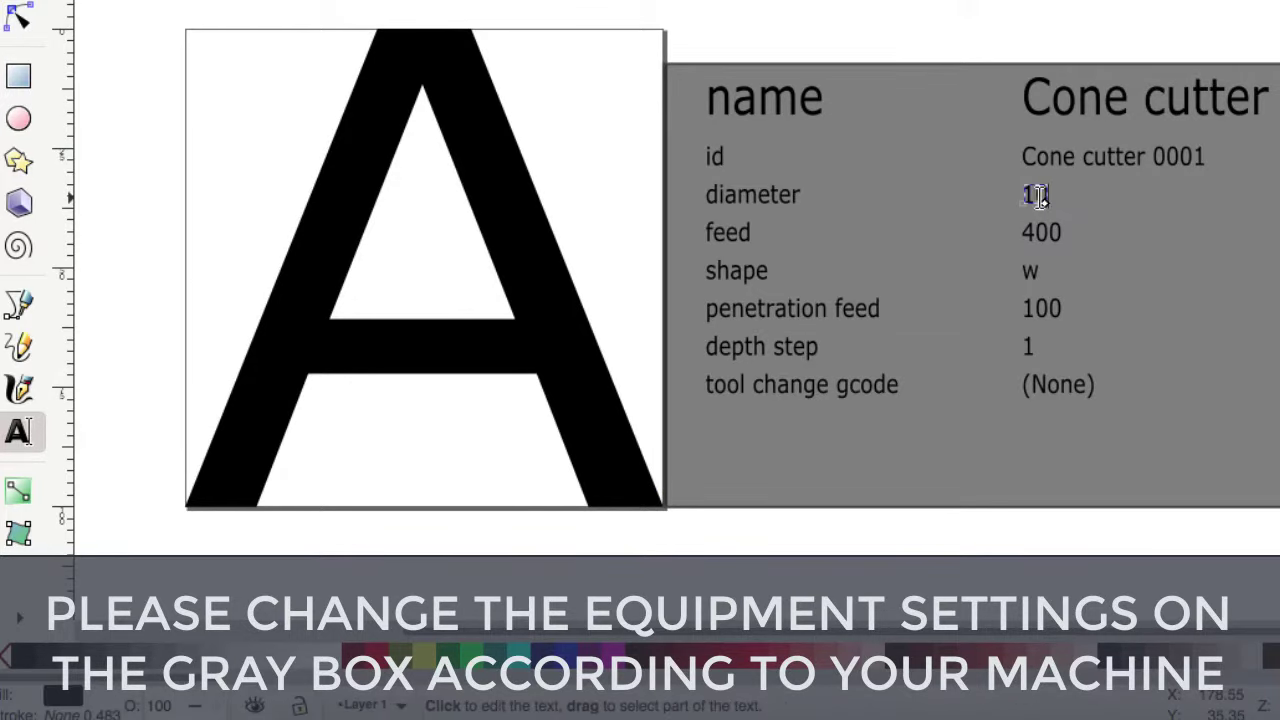
pyautogui.doubleClick(1038, 233)
pyautogui.write('00')
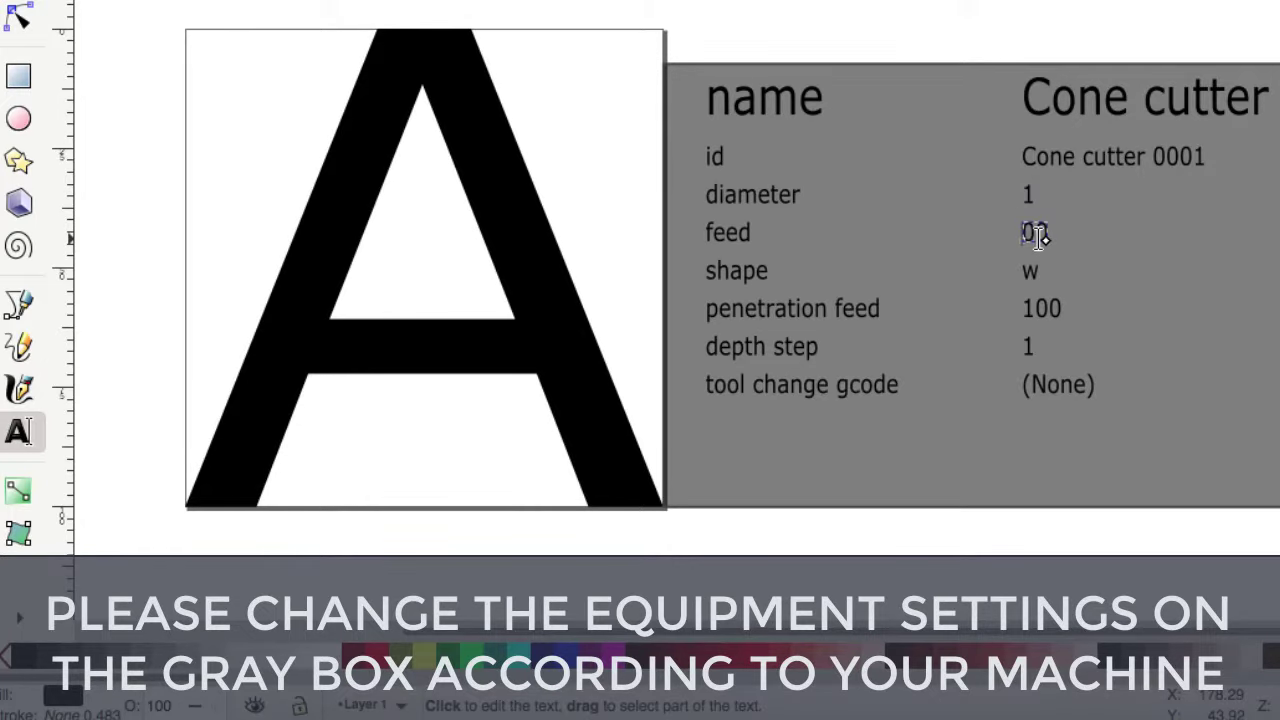
pyautogui.write('200')
pyautogui.doubleClick(1040, 308)
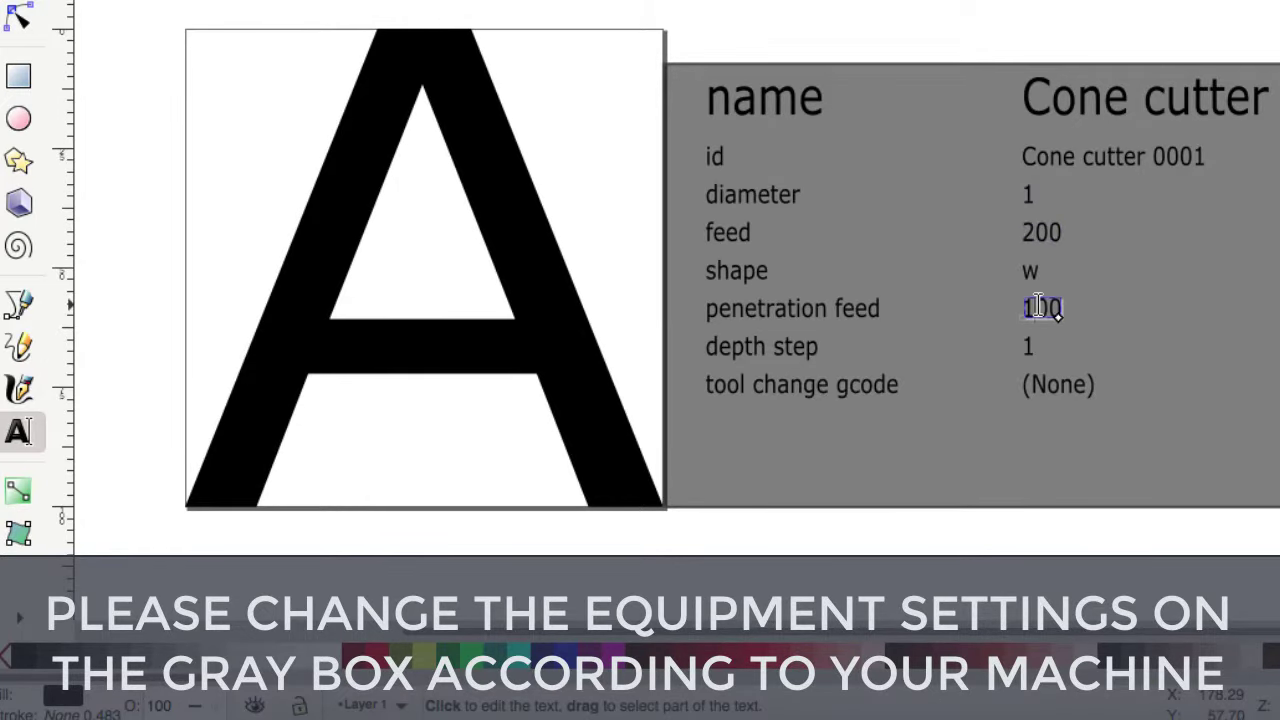
pyautogui.write('200')
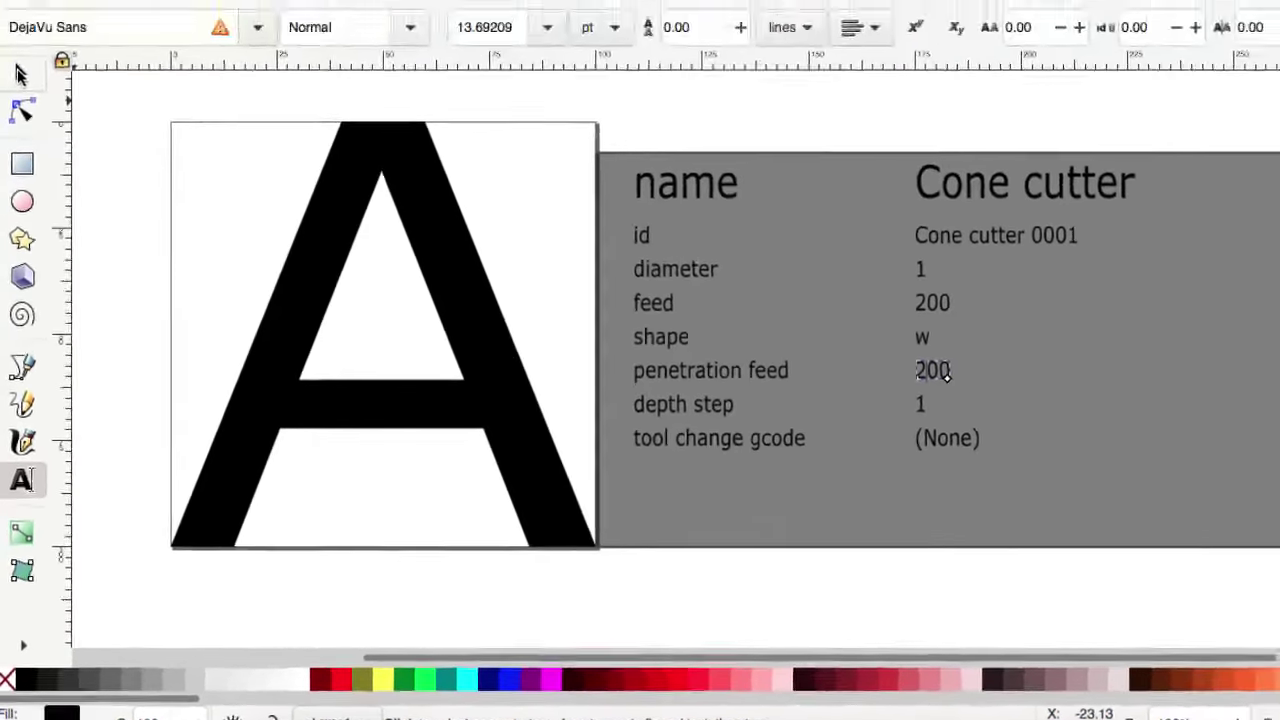
pyautogui.press('F1')
pyautogui.click(745, 176)
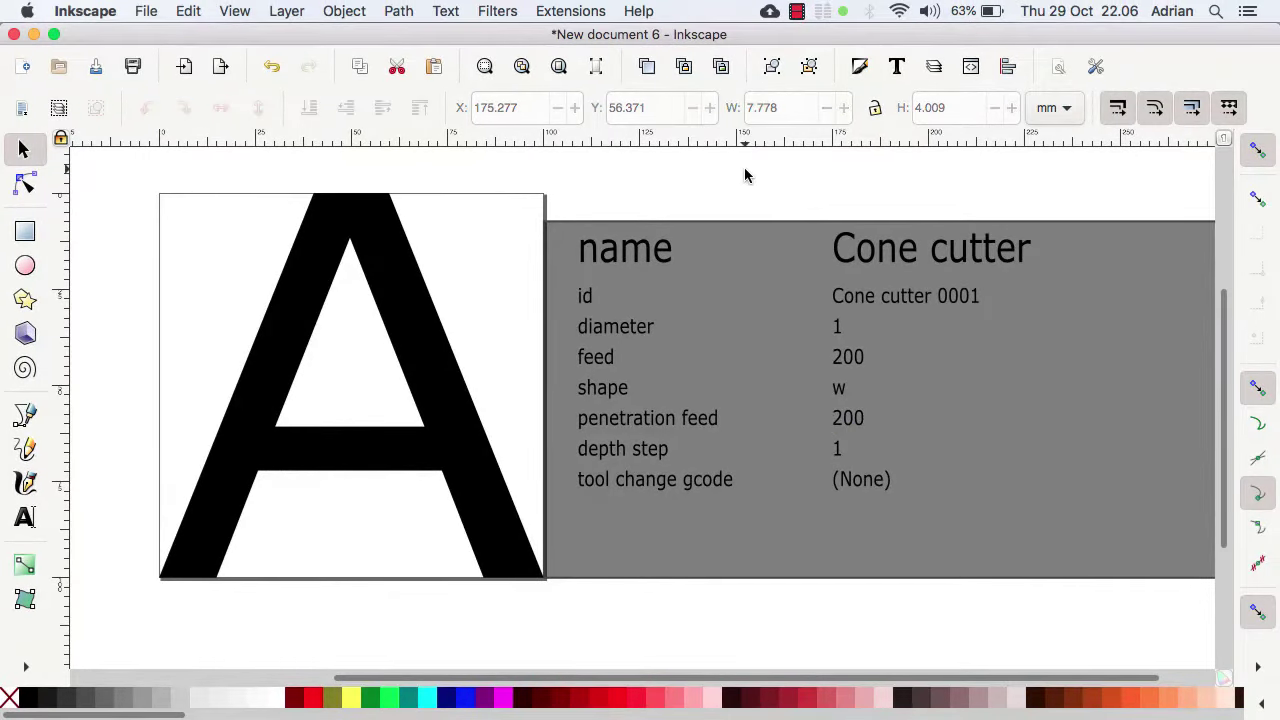
pyautogui.click(421, 303)
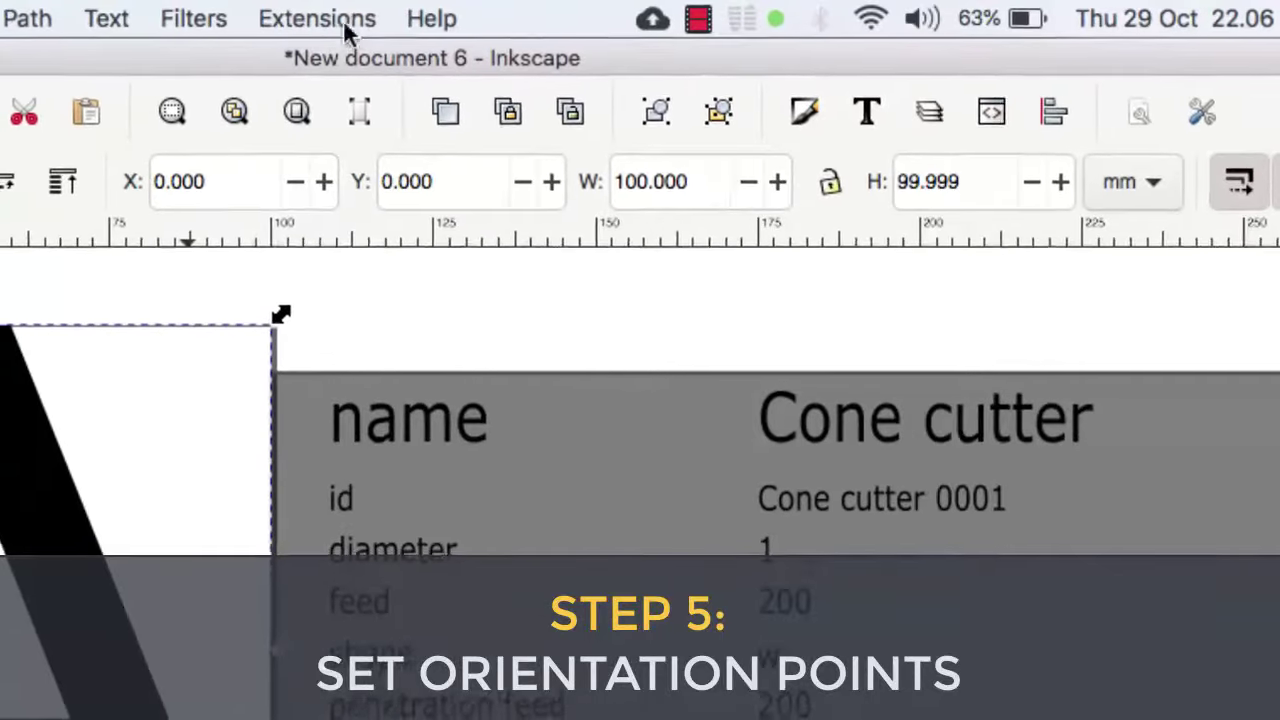
# Add 2-points Gcodetools orientation points with Z surface 0 and Z depth -1
pyautogui.click(350, 22)
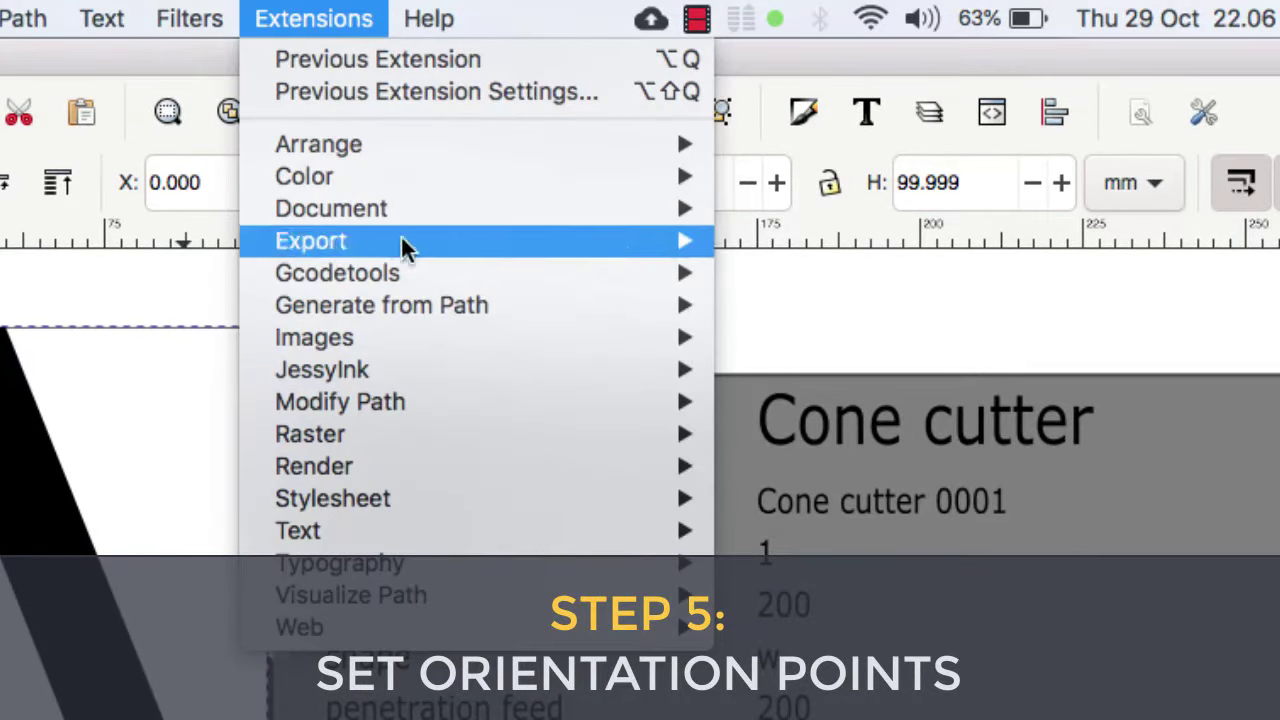
pyautogui.moveTo(338, 273)
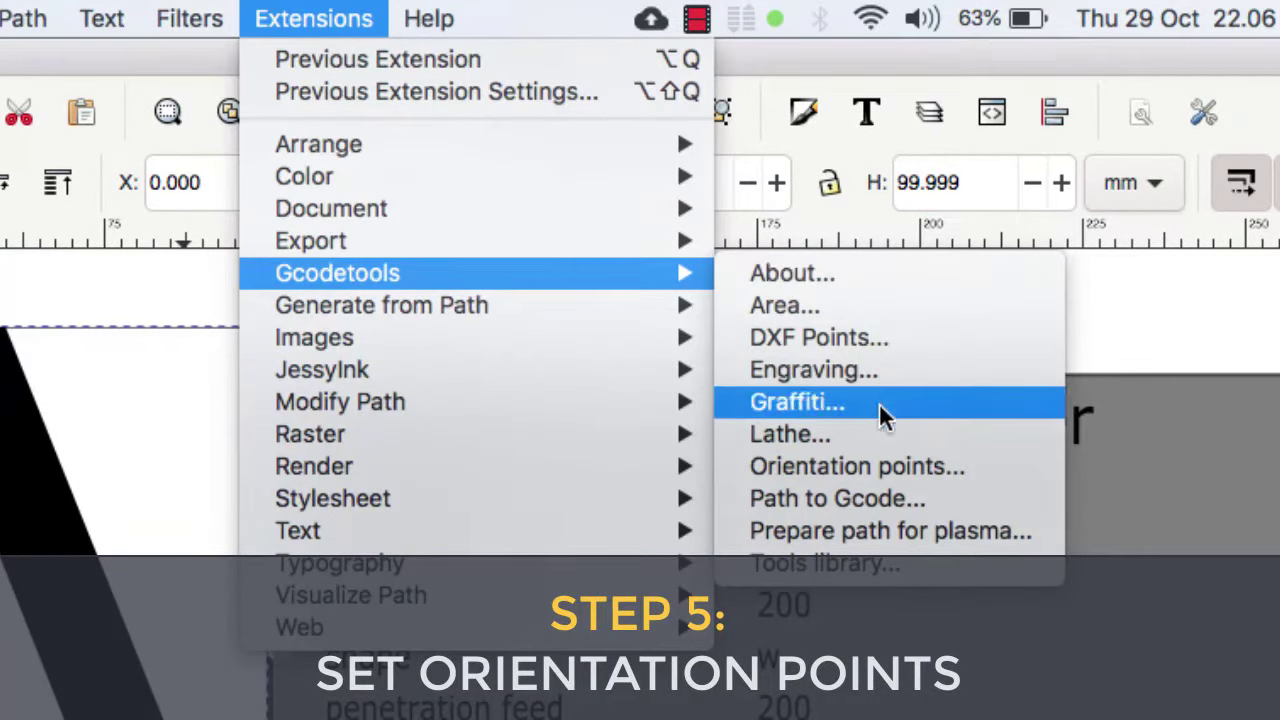
pyautogui.click(962, 465)
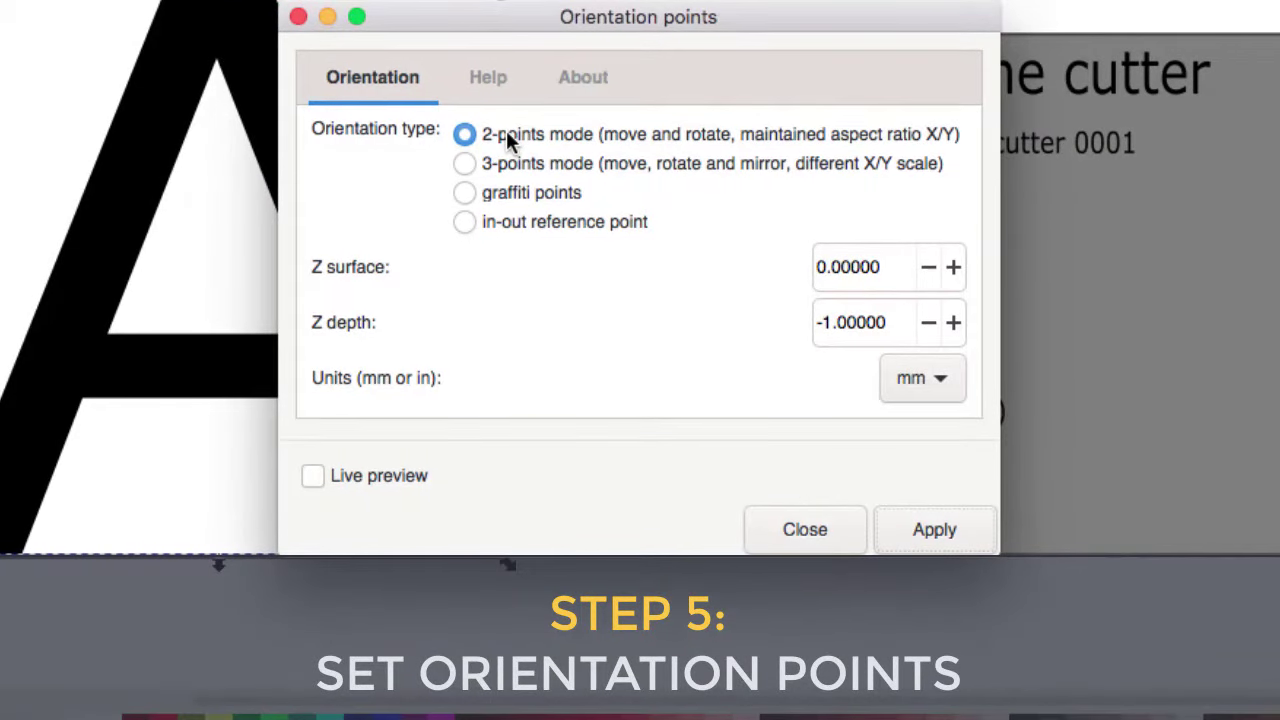
pyautogui.click(507, 135)
pyautogui.click(942, 520)
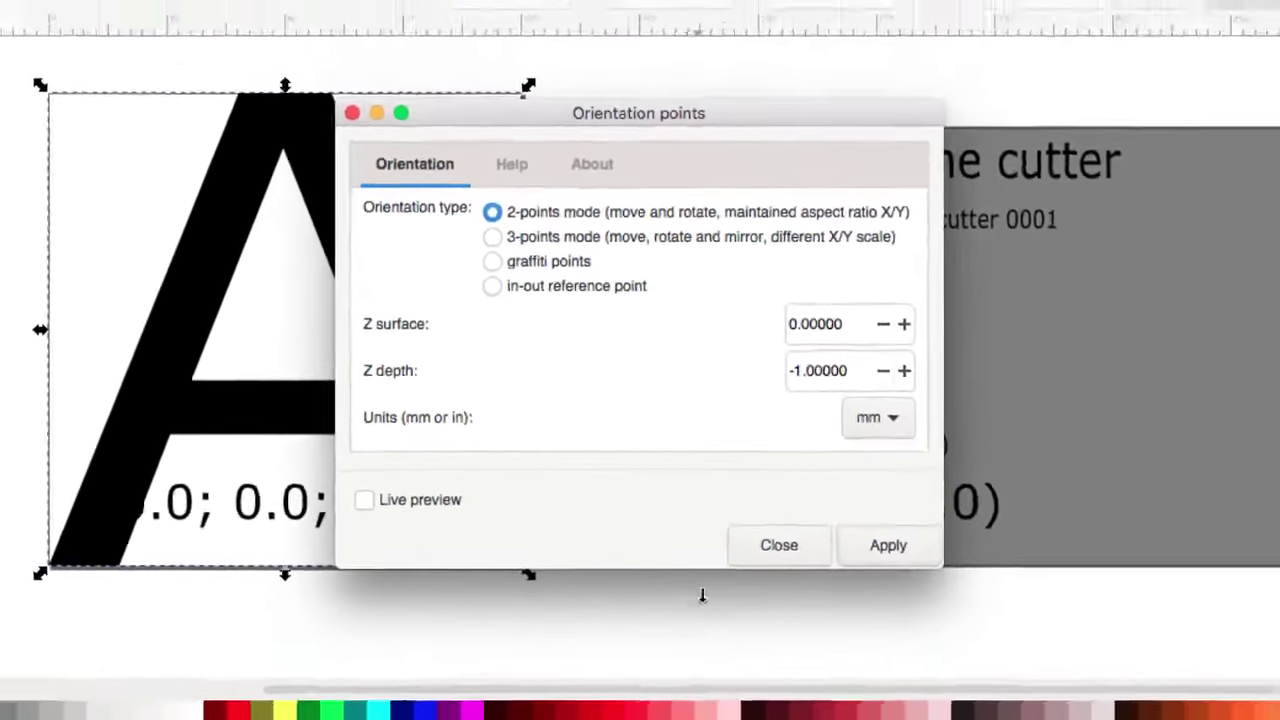
pyautogui.click(805, 529)
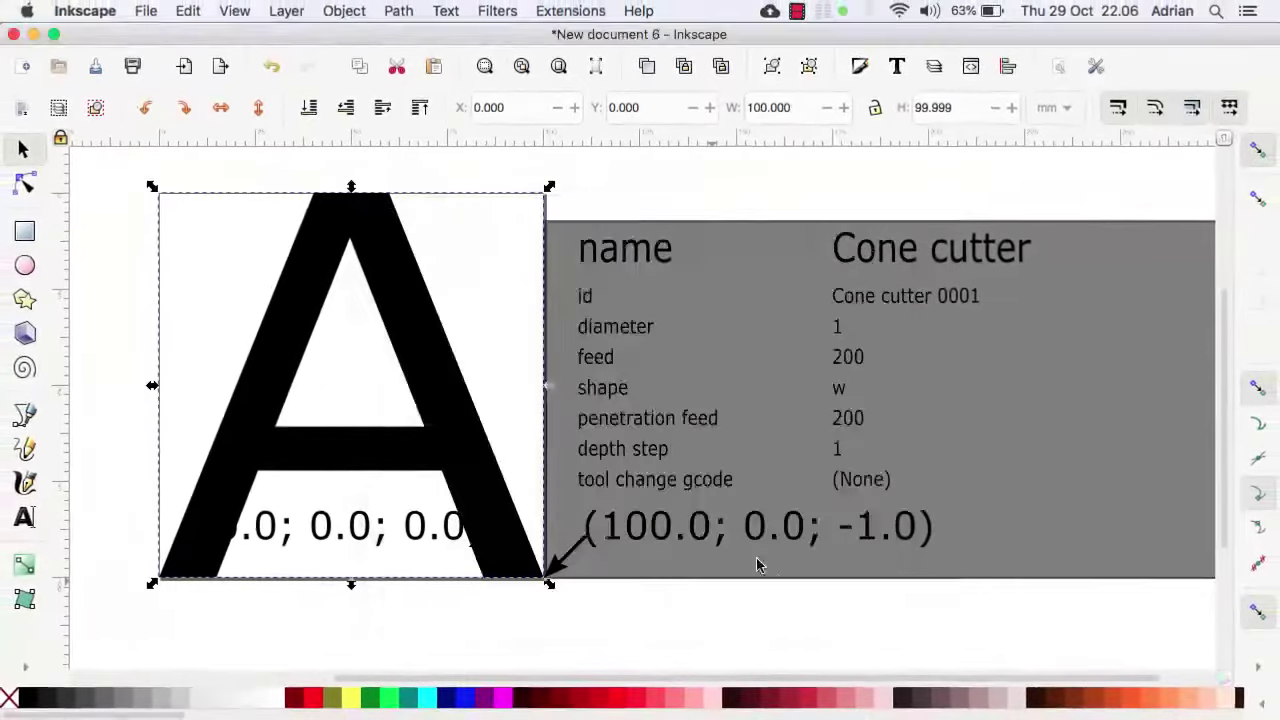
pyautogui.click(651, 622)
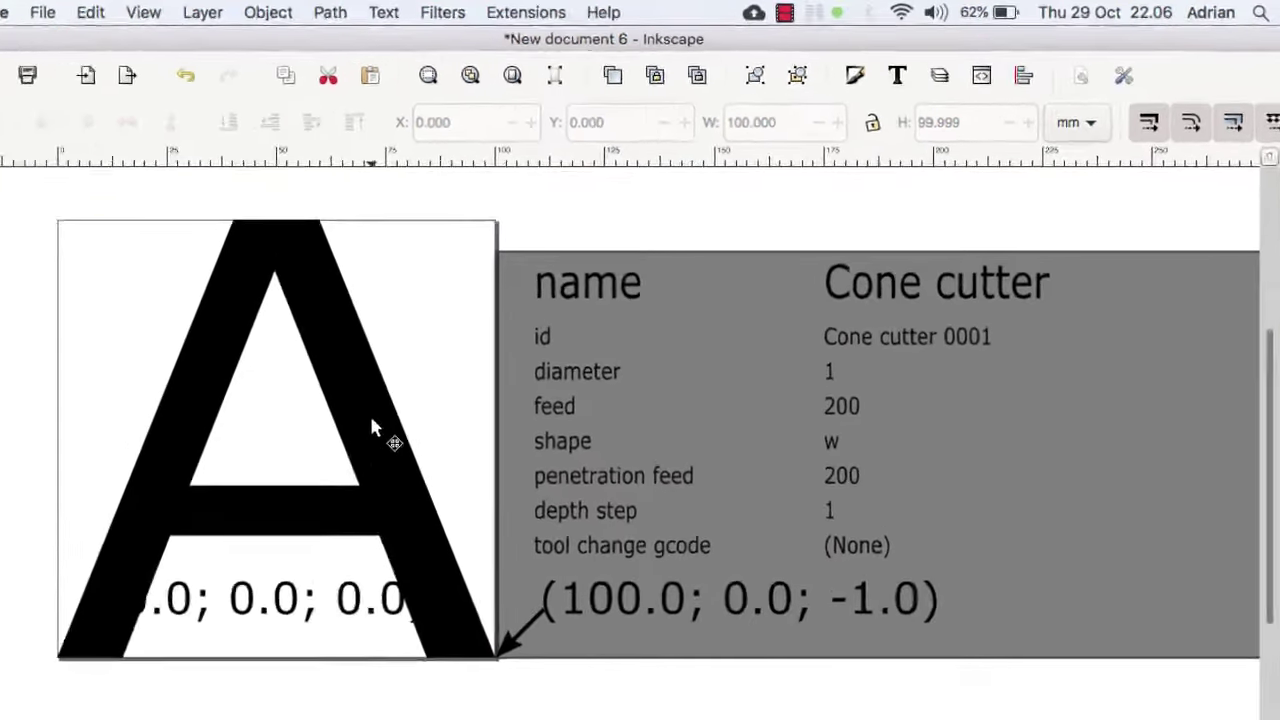
# With the A selected, confirm the Path to Gcode output file is output.ngc on the Desktop
pyautogui.click(445, 370)
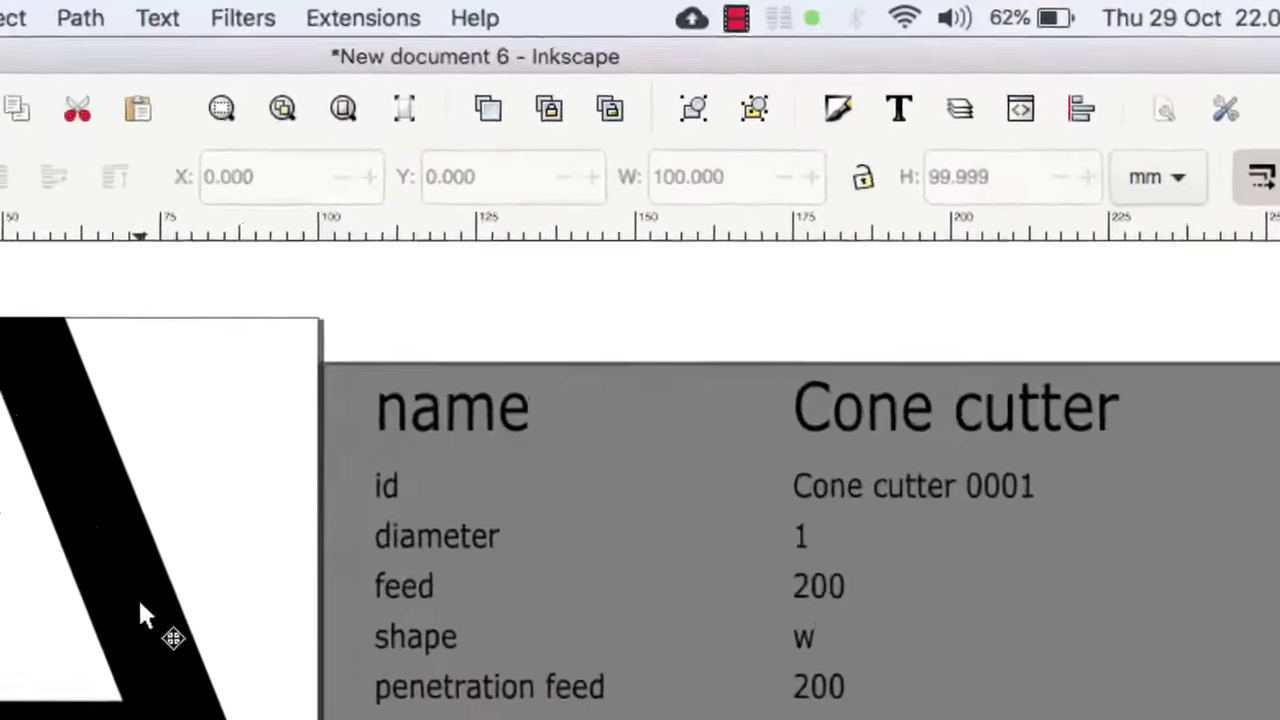
pyautogui.click(356, 20)
pyautogui.moveTo(372, 272)
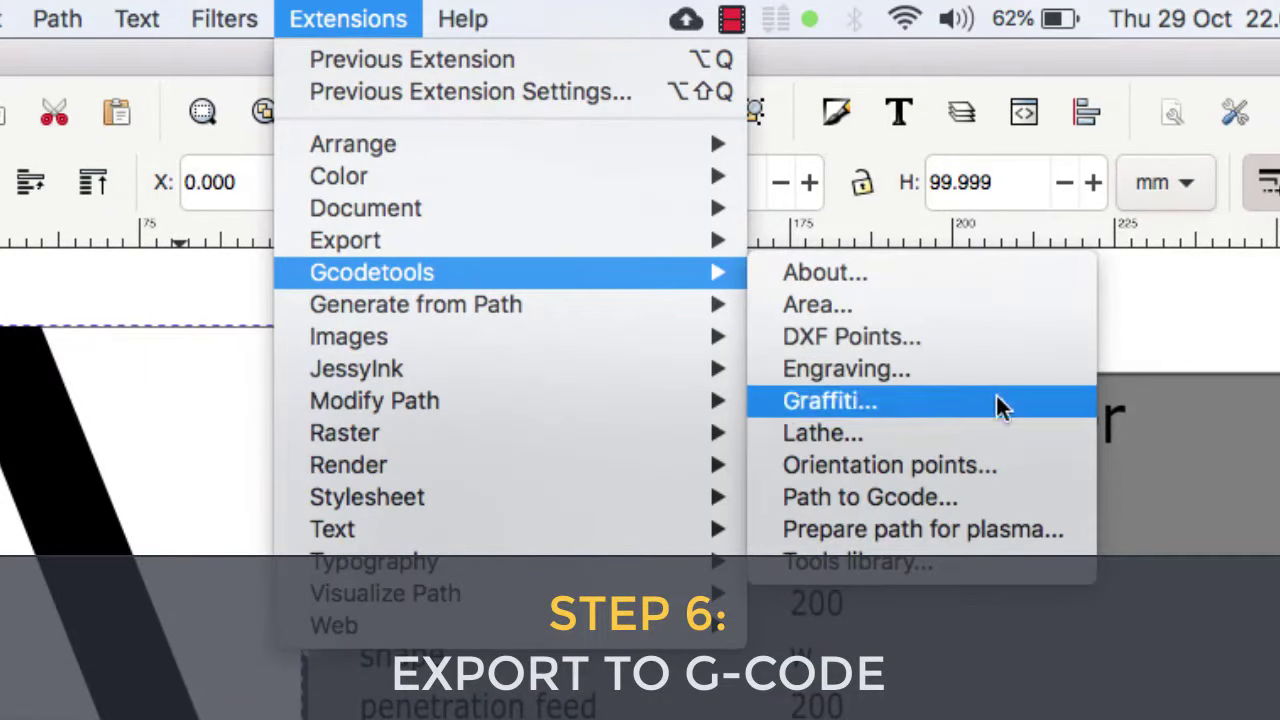
pyautogui.click(916, 496)
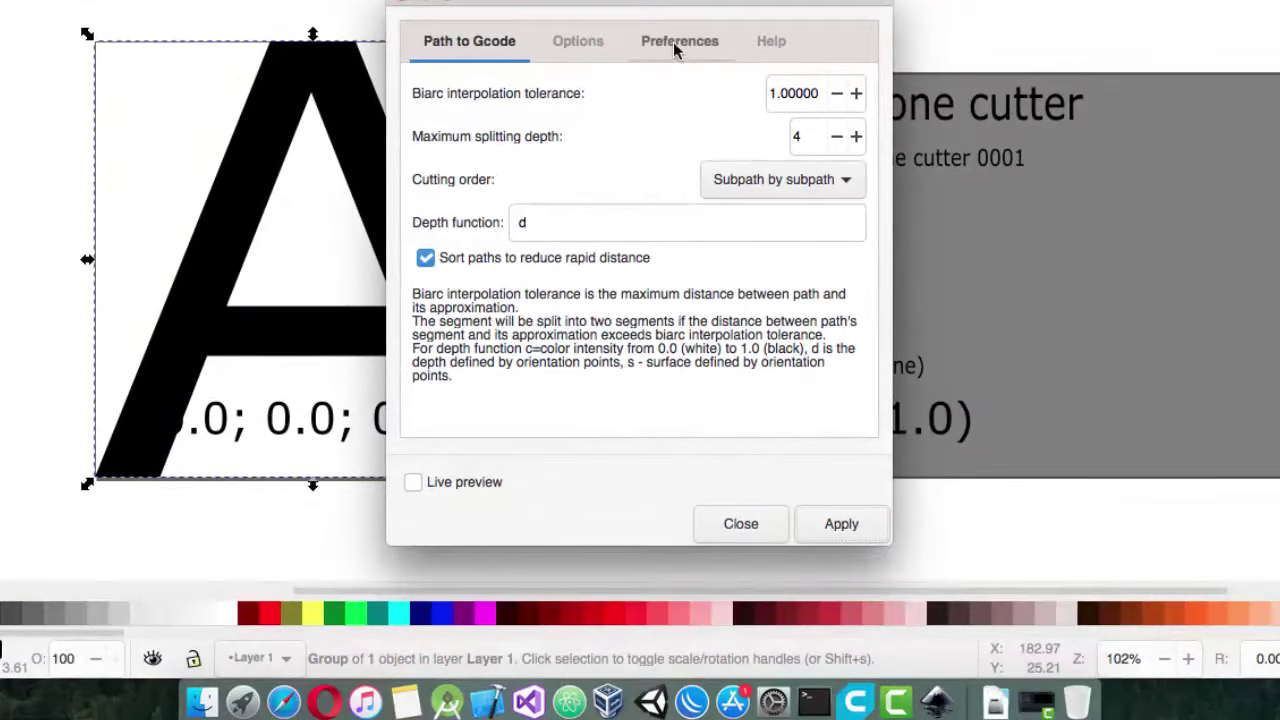
pyautogui.click(673, 41)
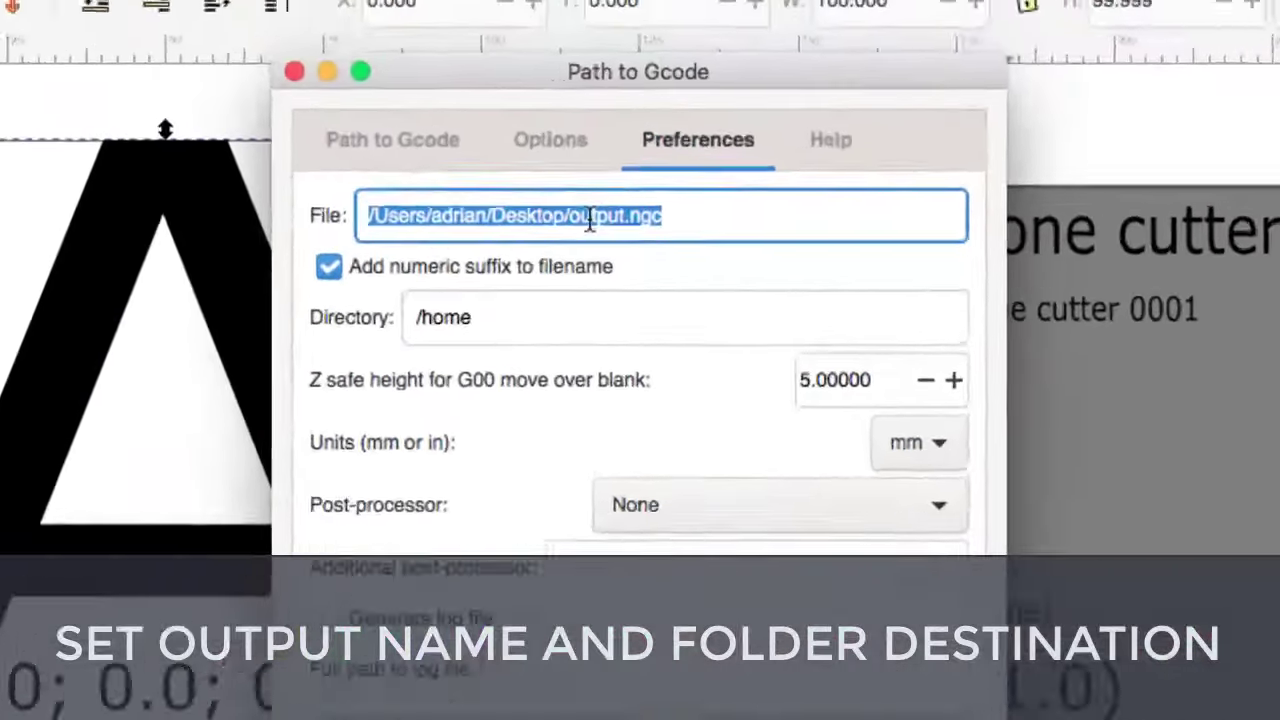
pyautogui.click(590, 220)
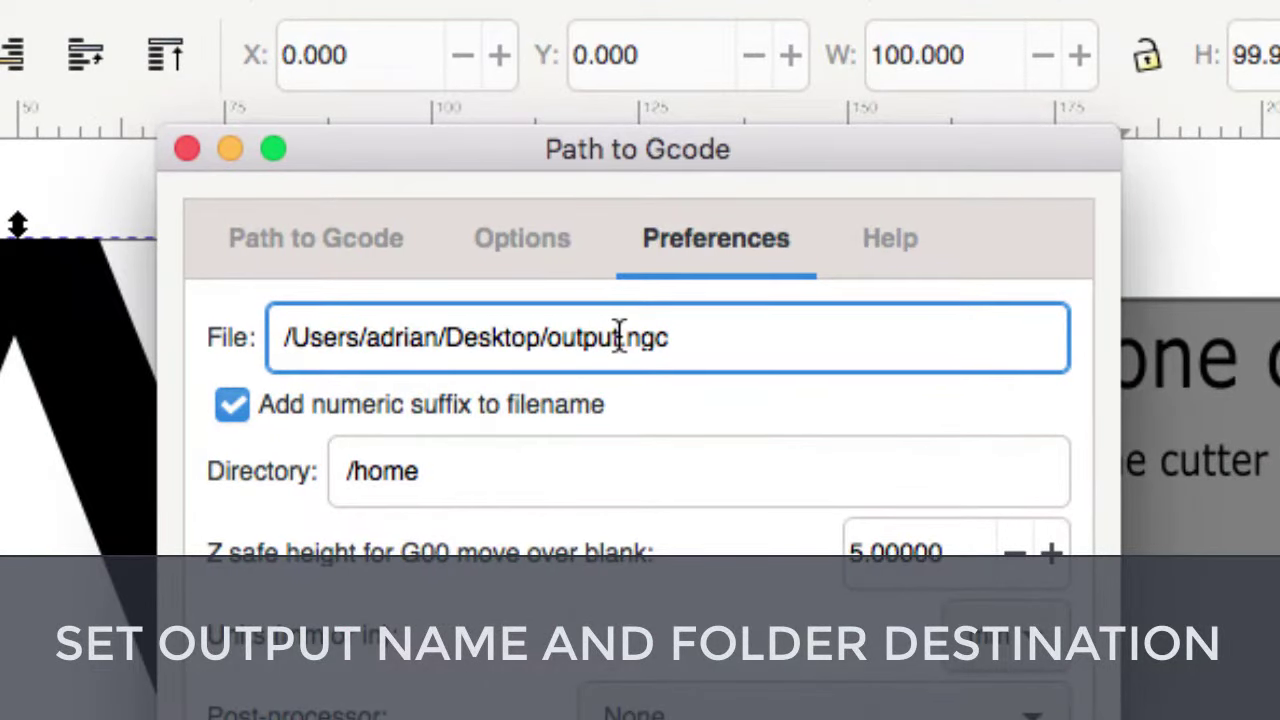
pyautogui.moveTo(620, 337); pyautogui.dragTo(550, 341)
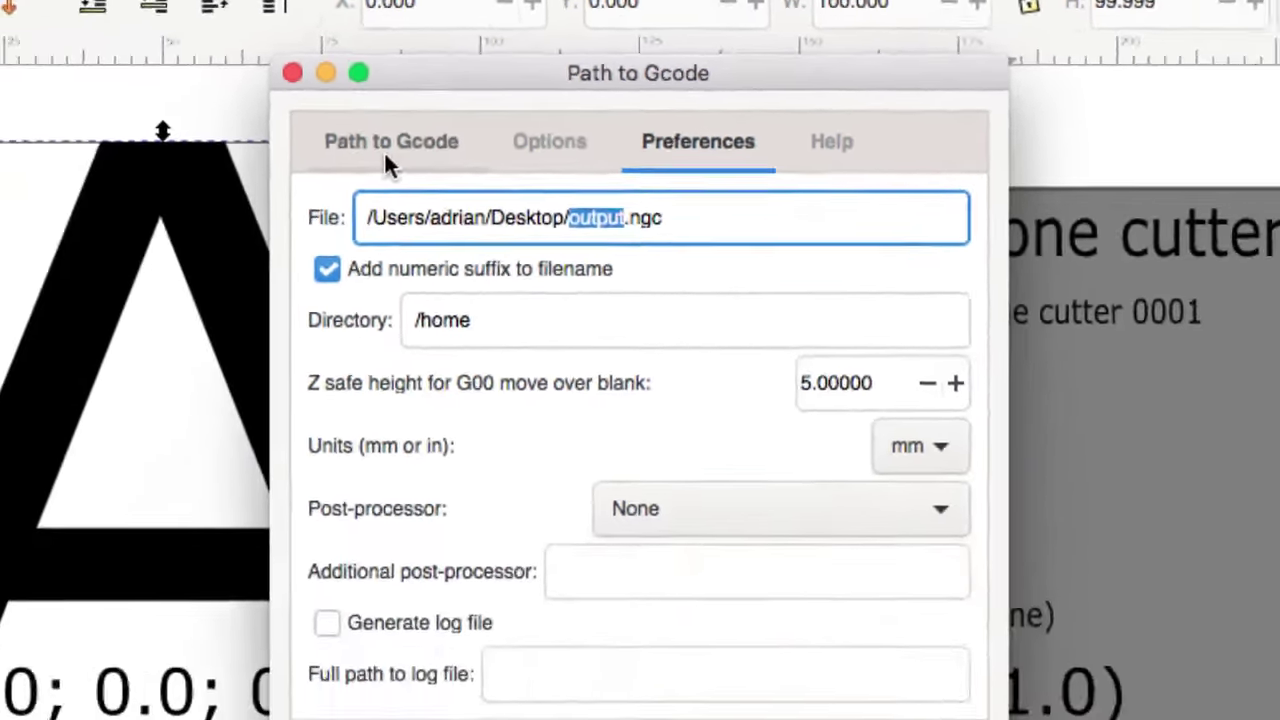
pyautogui.click(435, 100)
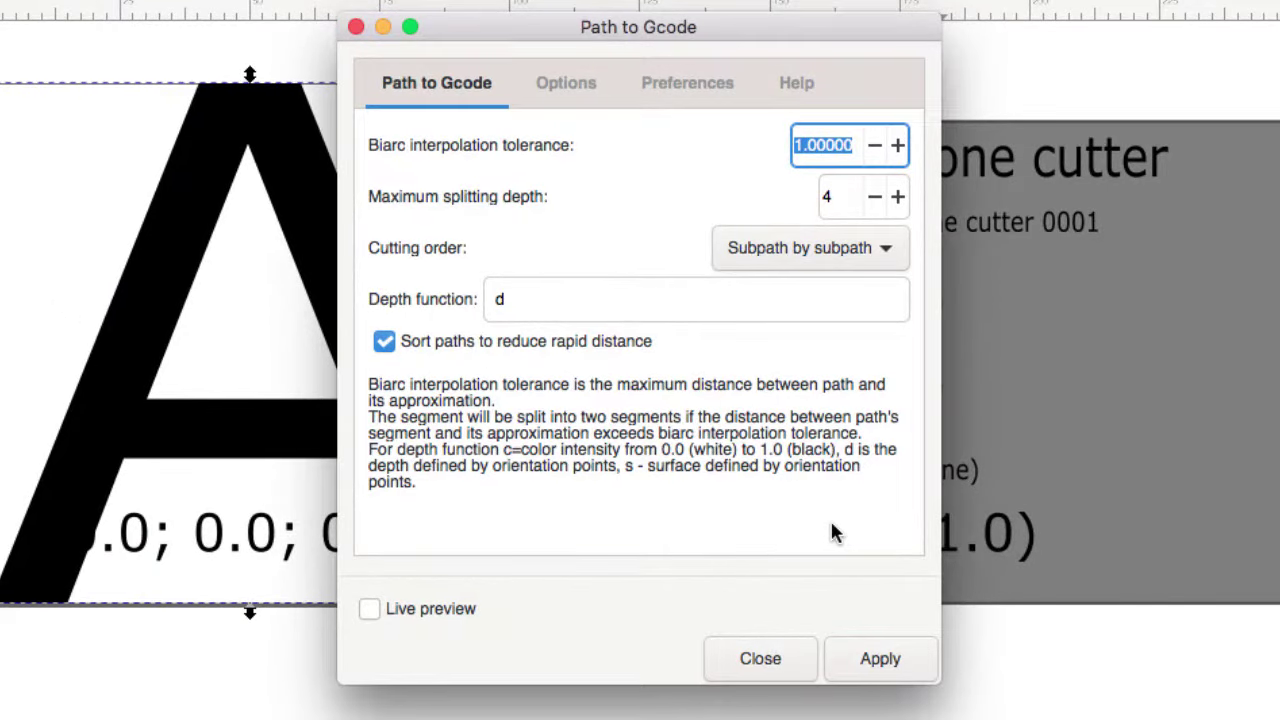
# Run Path to Gcode to trace a pink toolpath around the A, then deselect
pyautogui.click(882, 658)
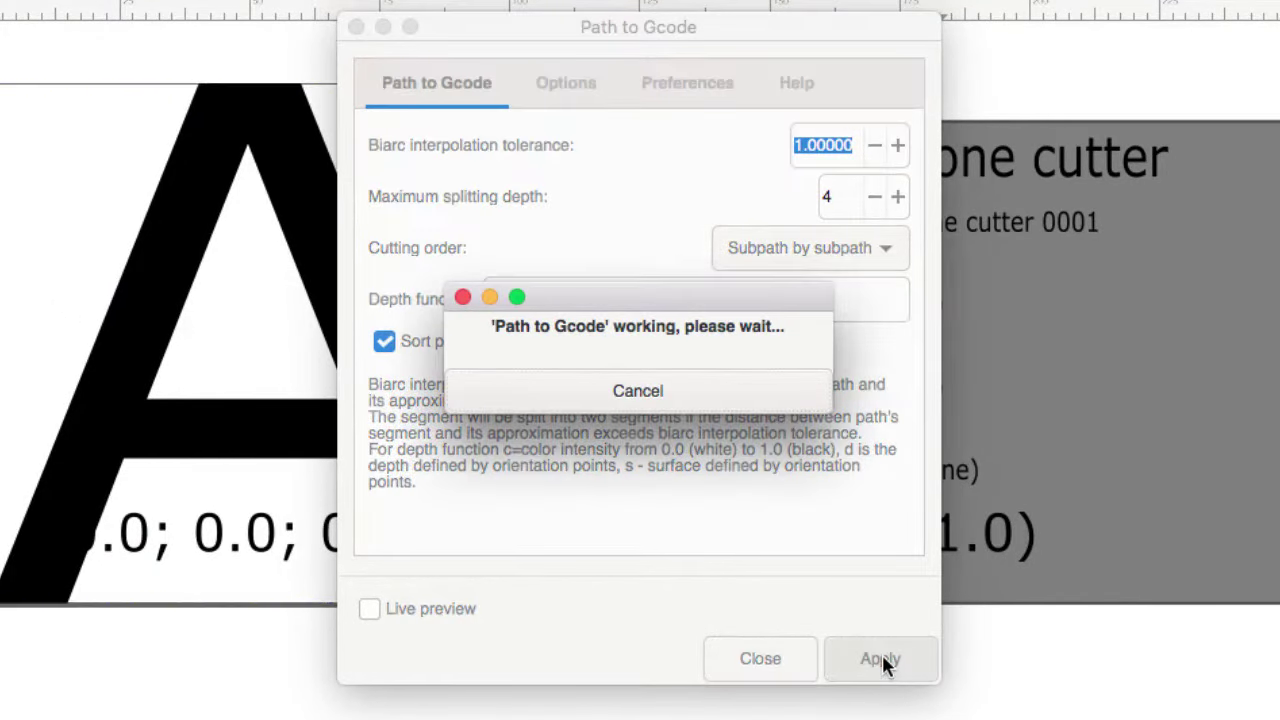
pyautogui.click(770, 668)
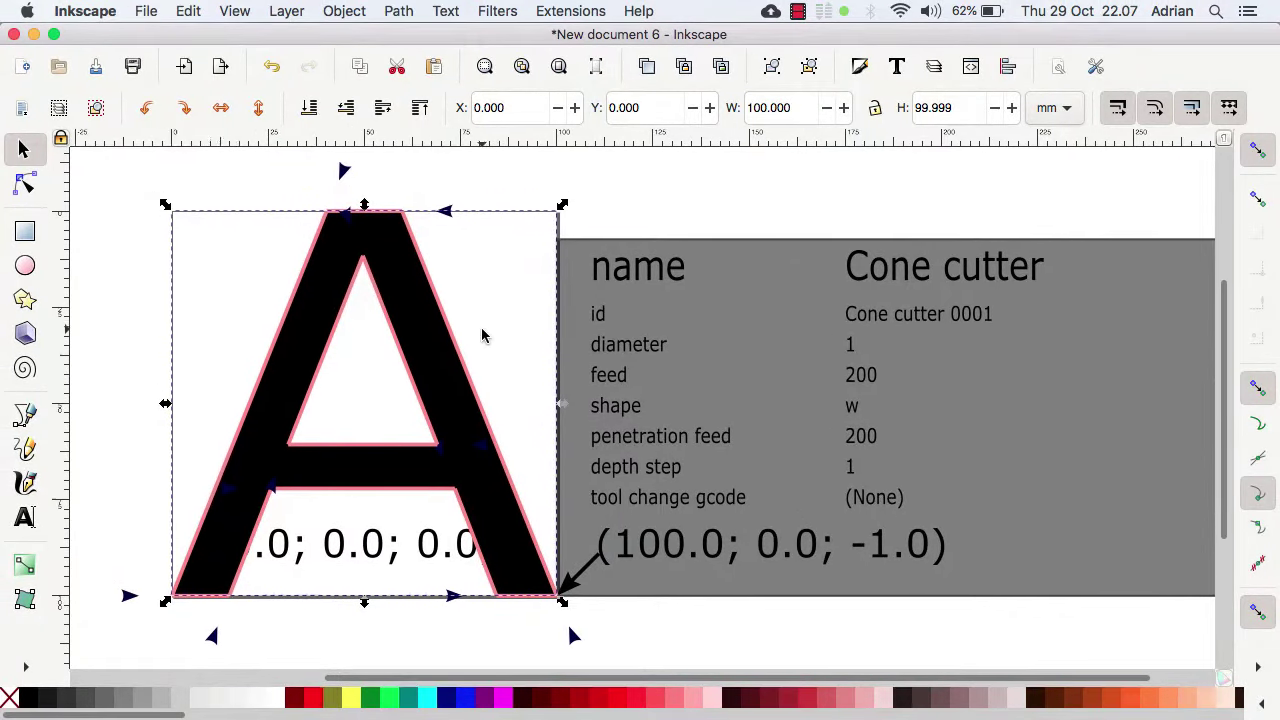
pyautogui.press('Escape')
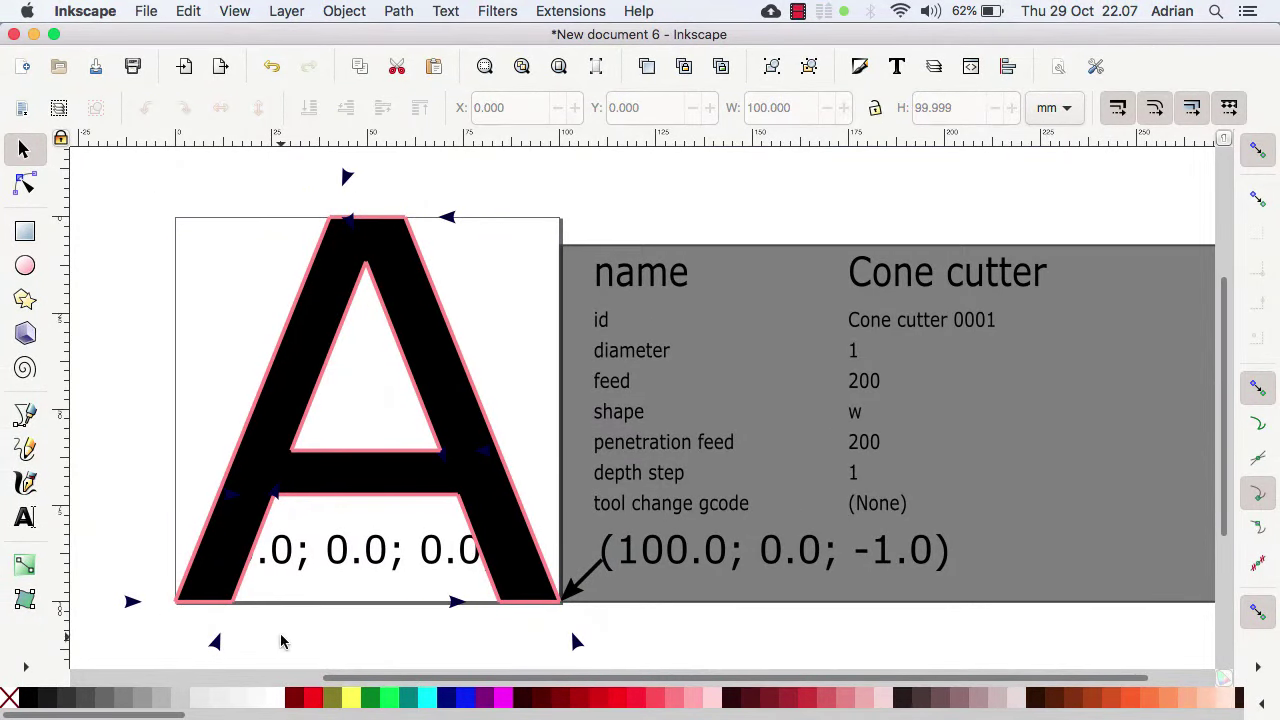
# Confirm output_0001.ngc is in the Desktop folder in Finder, then close the window
pyautogui.click(252, 718)
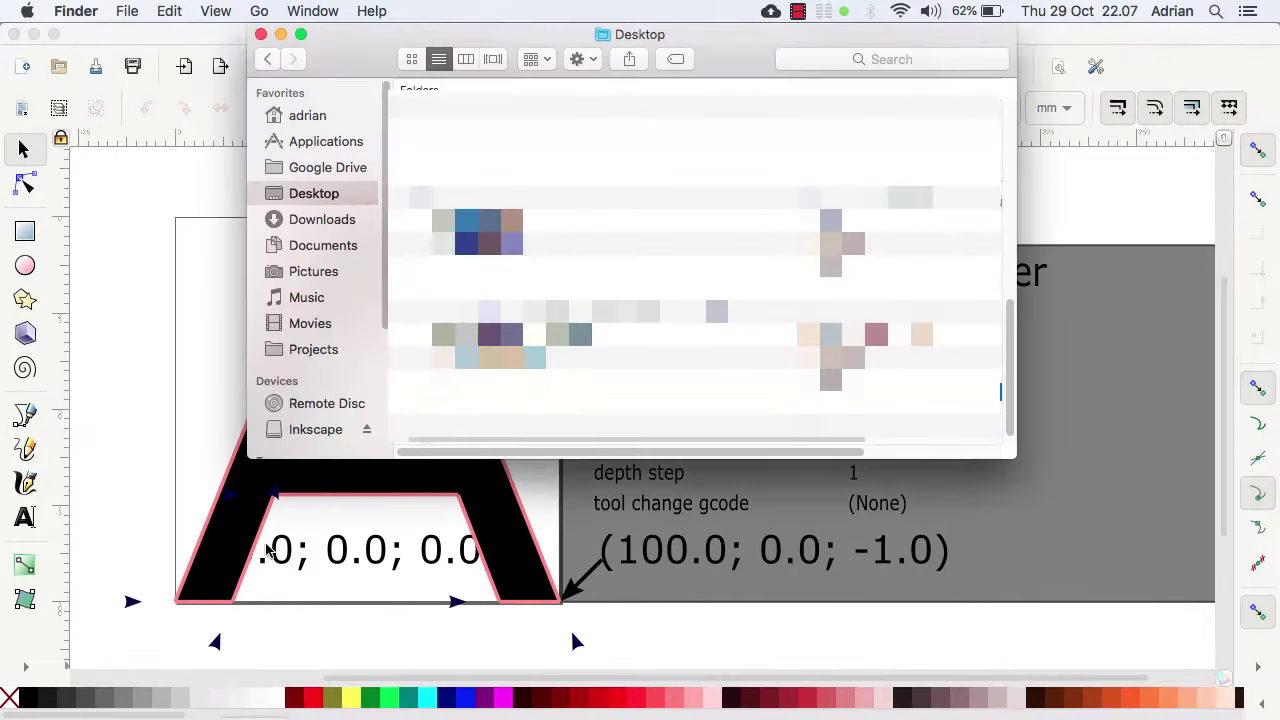
pyautogui.click(326, 216)
pyautogui.click(324, 197)
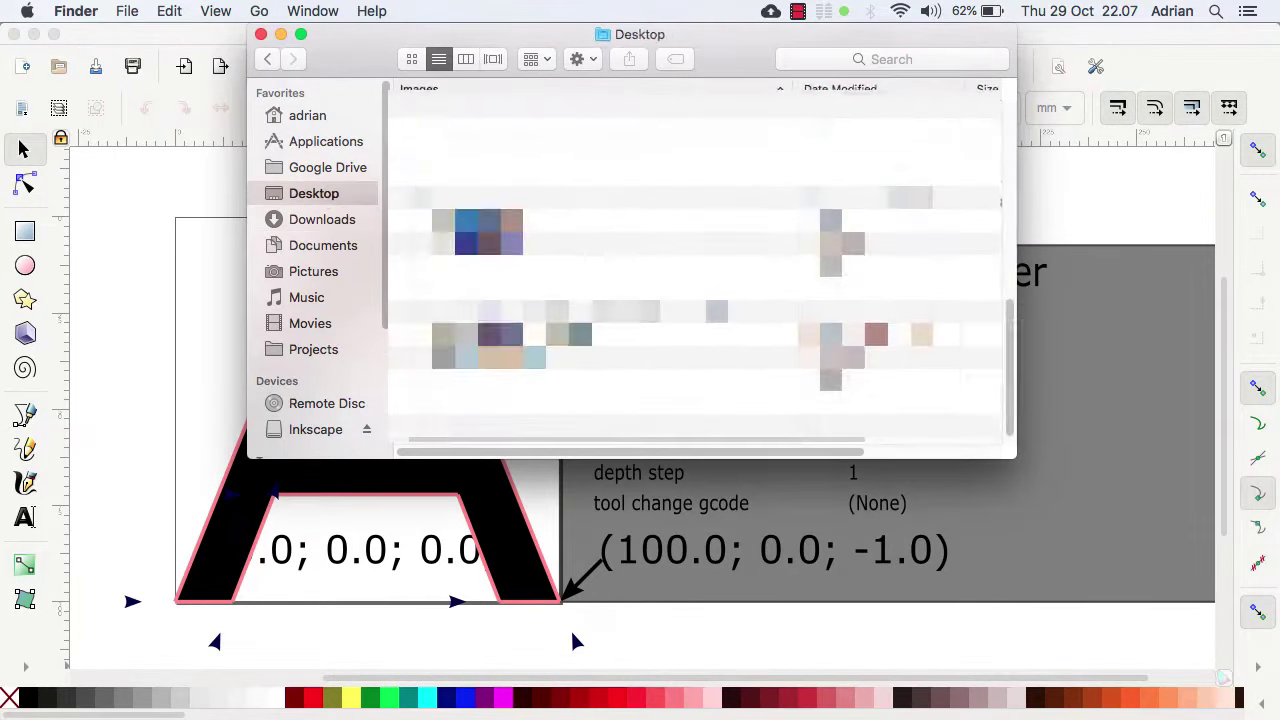
pyautogui.scroll(-5, 600, 300)
pyautogui.click(507, 432)
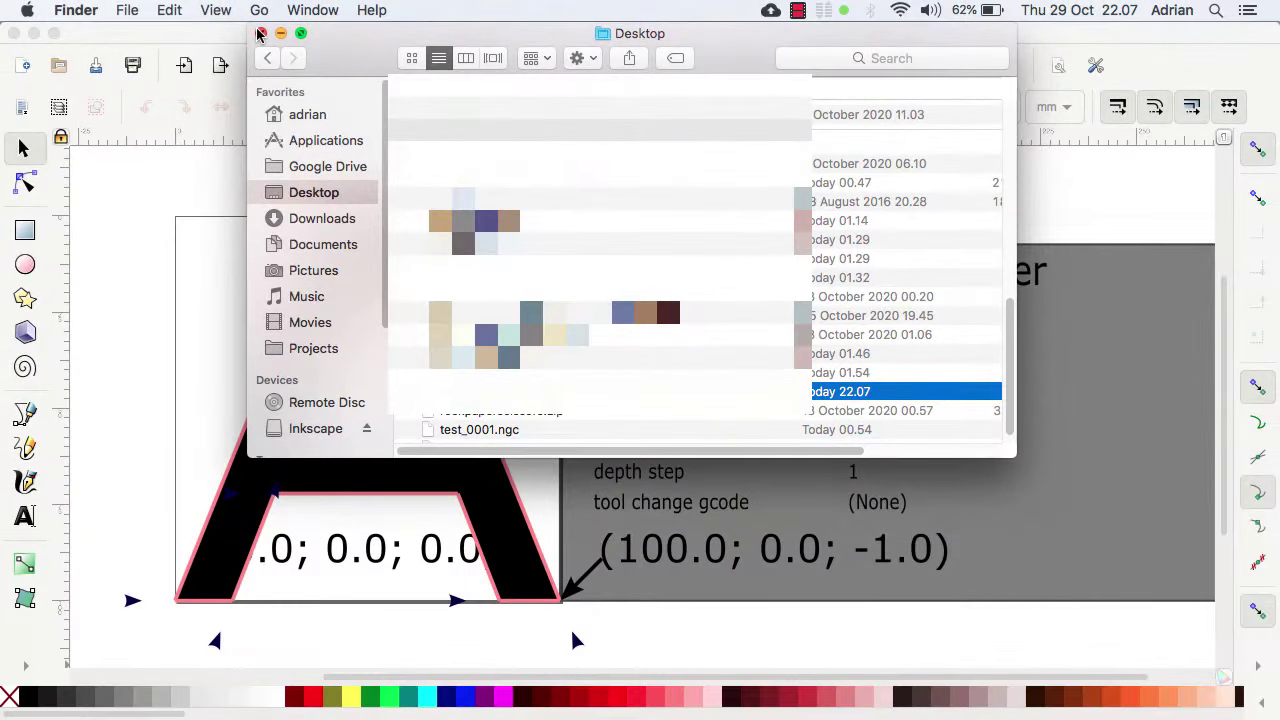
pyautogui.click(259, 34)
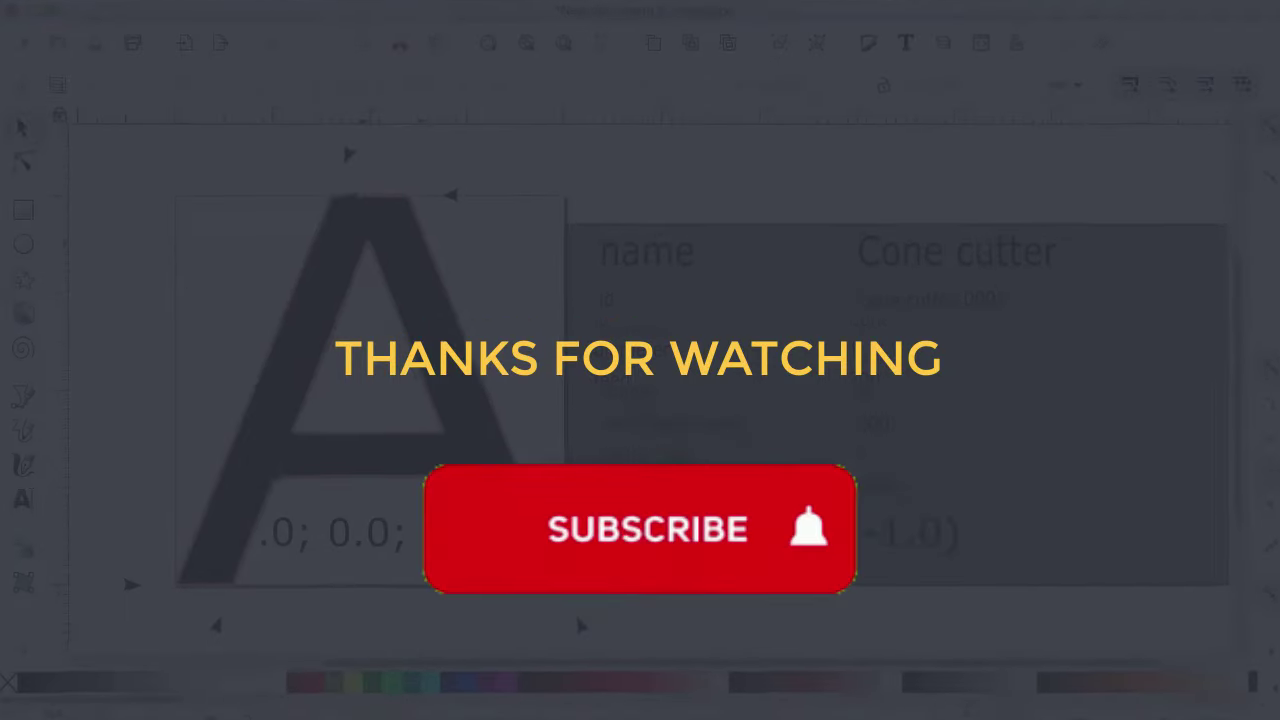